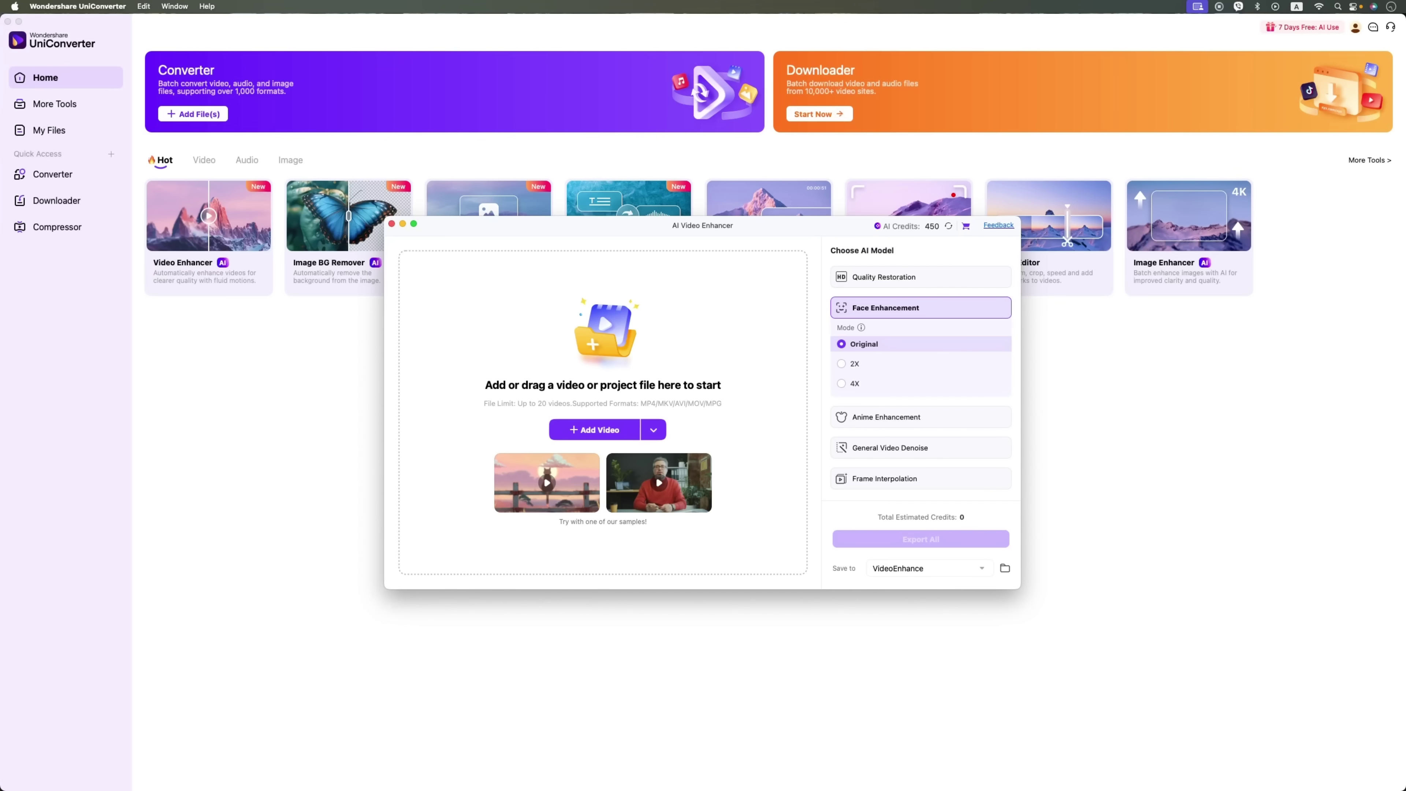
Step: Add the 15-second cat sample video to the AI Video Enhancer's file list
drag(1304, 511, 610, 344)
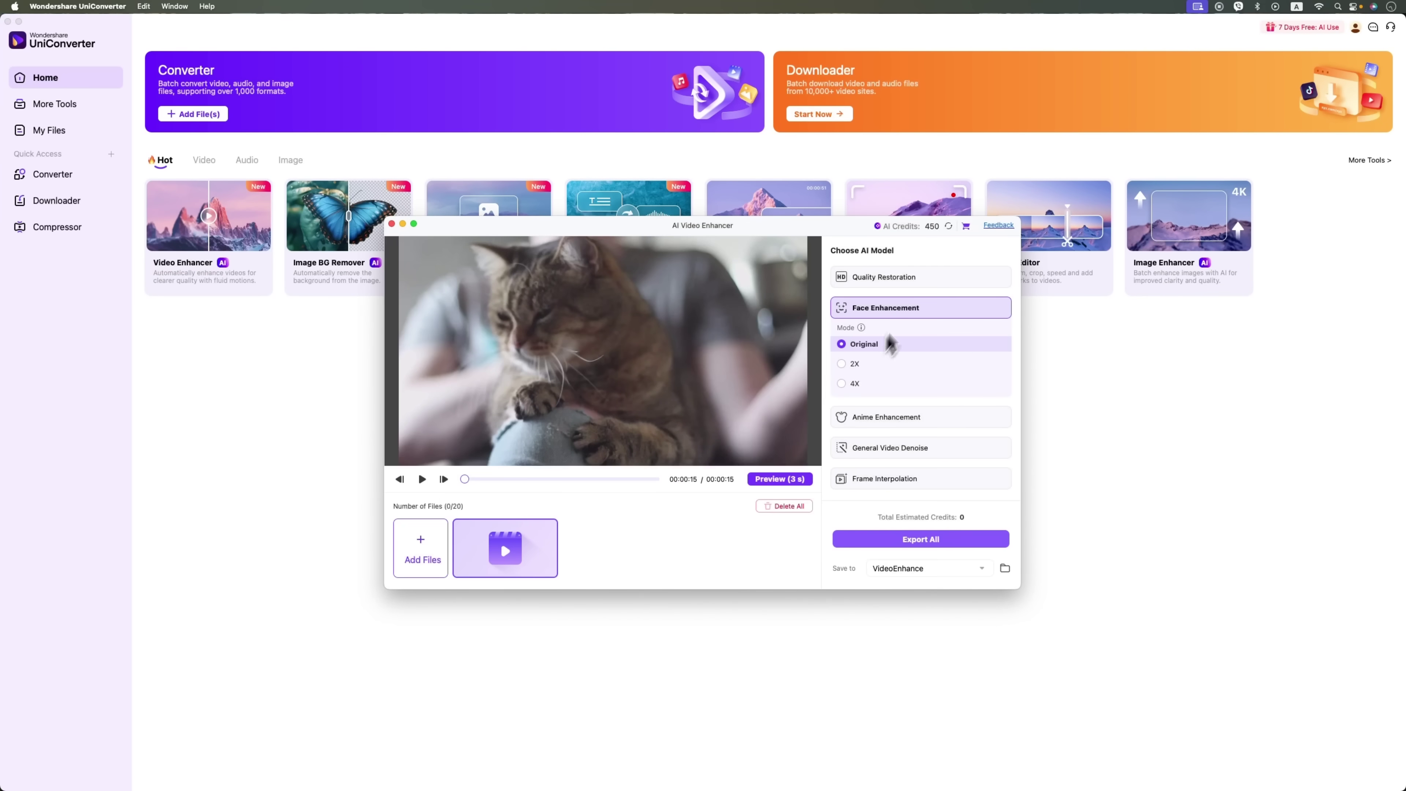
Step: Try the Anime, Face, Denoise and Frame Interpolation models, then settle on Quality Restoration (5 credits)
click(908, 281)
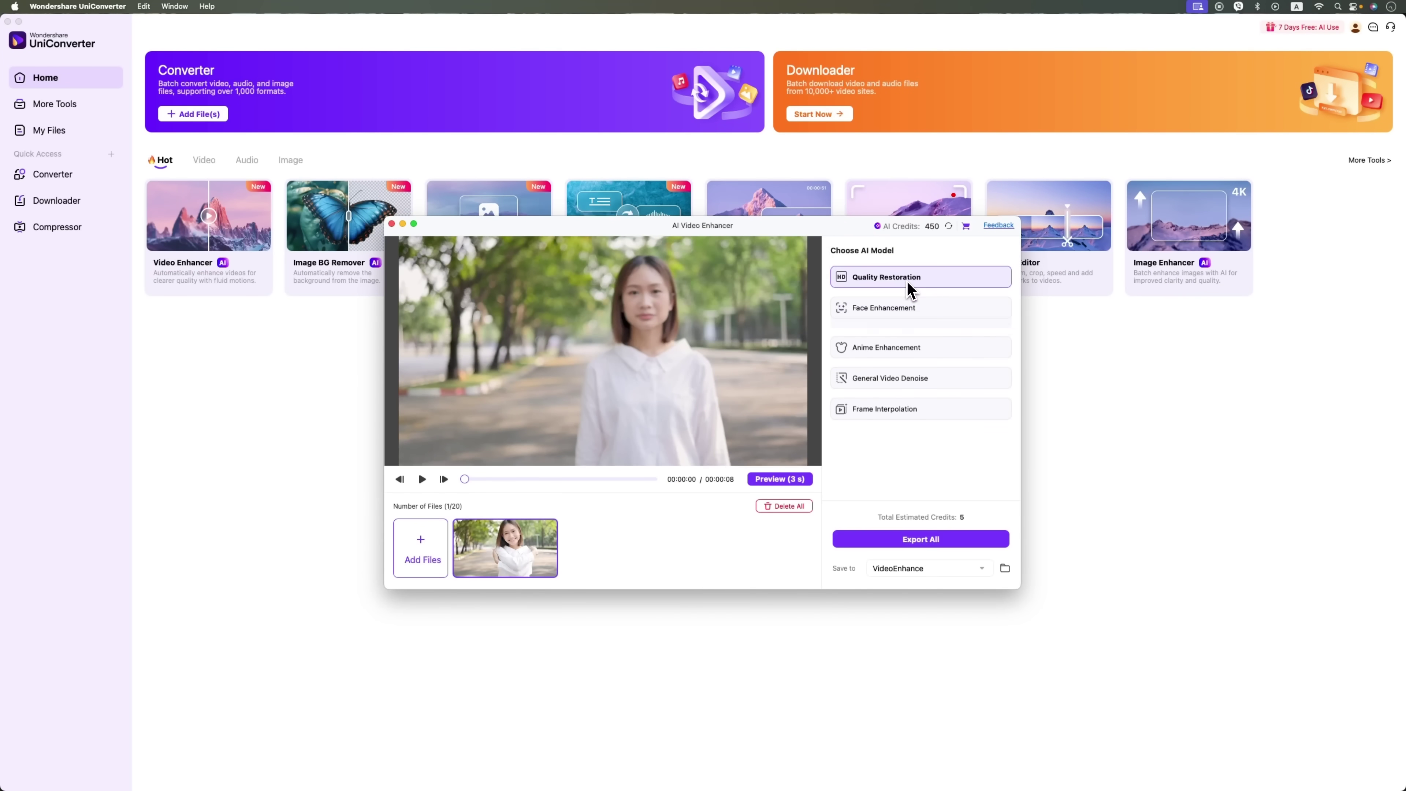
mouse_move(891, 314)
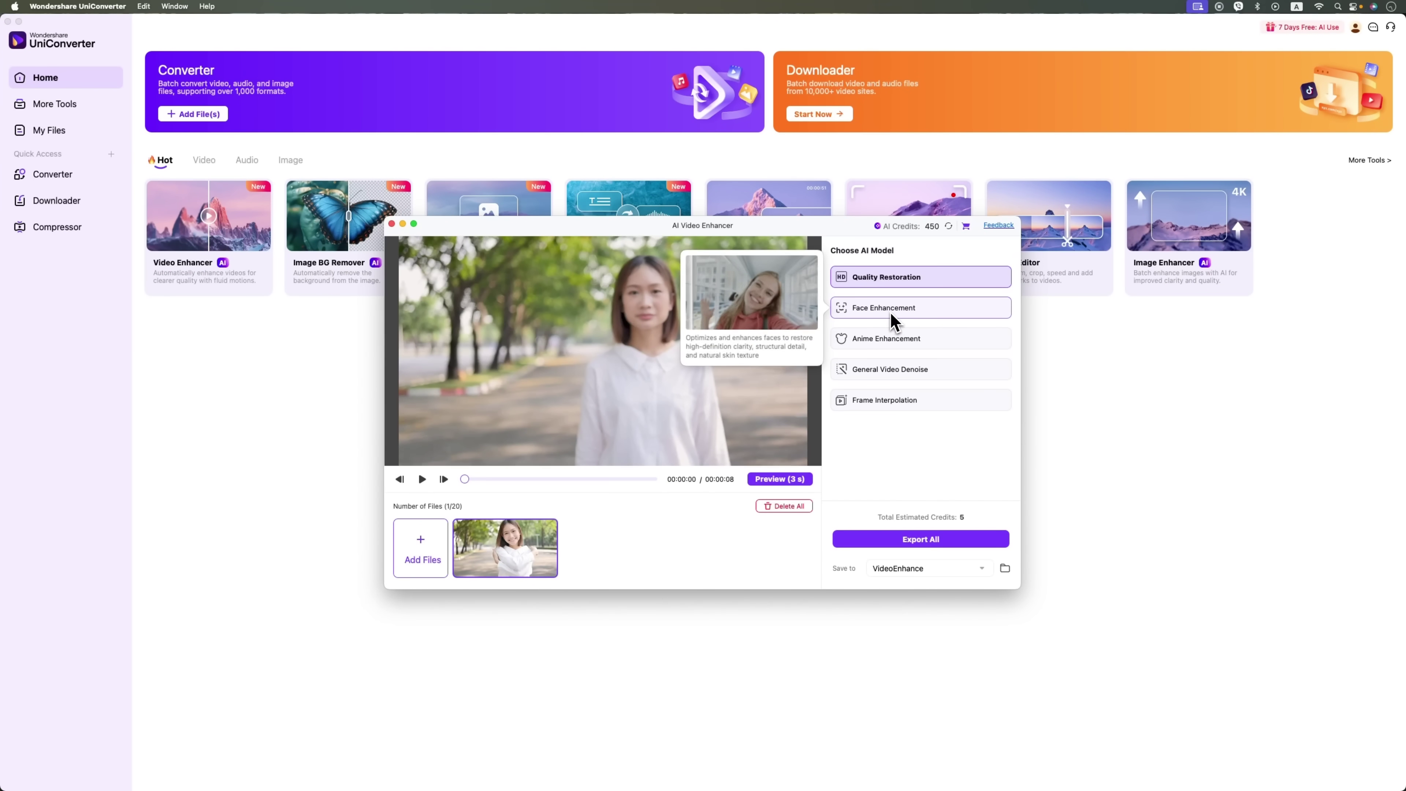
click(900, 342)
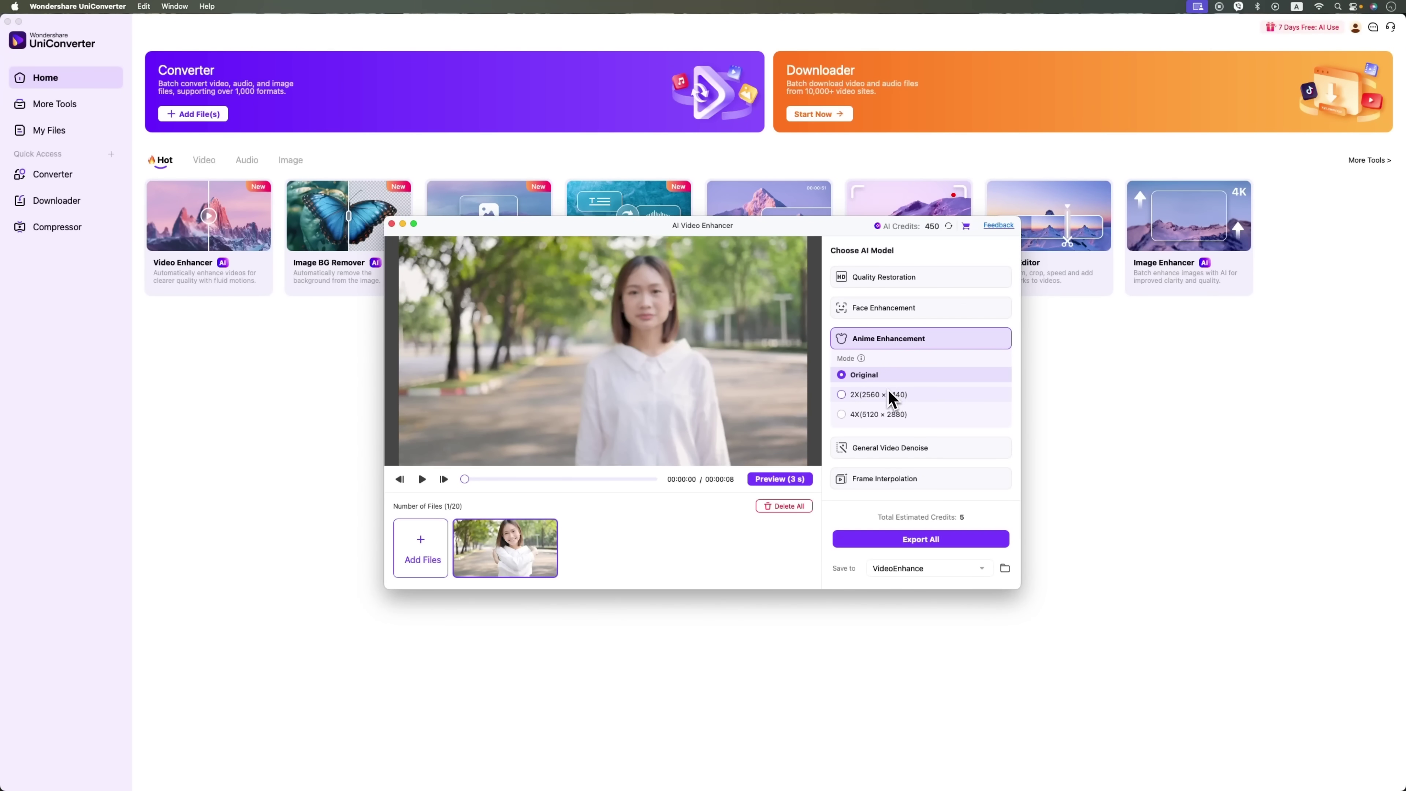
click(891, 315)
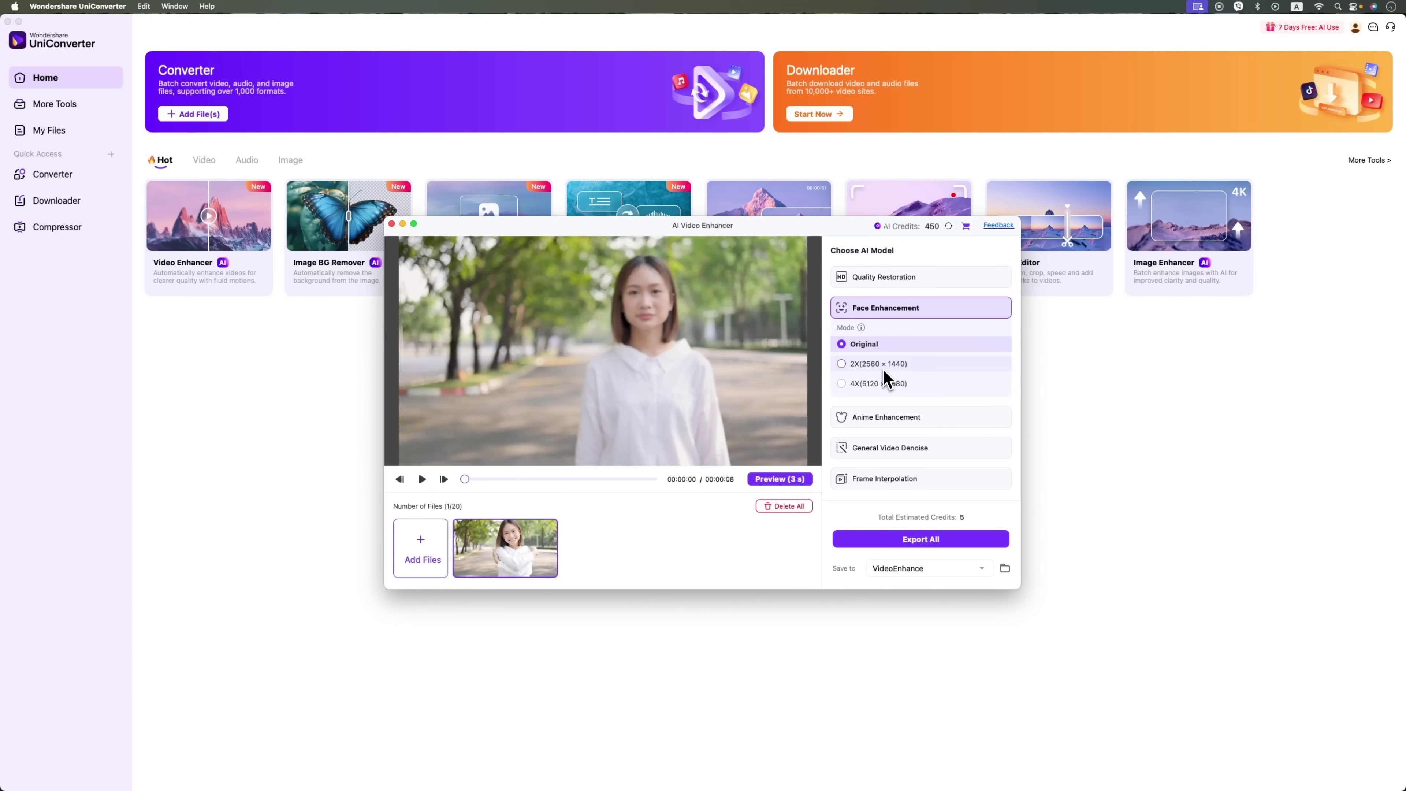
click(884, 421)
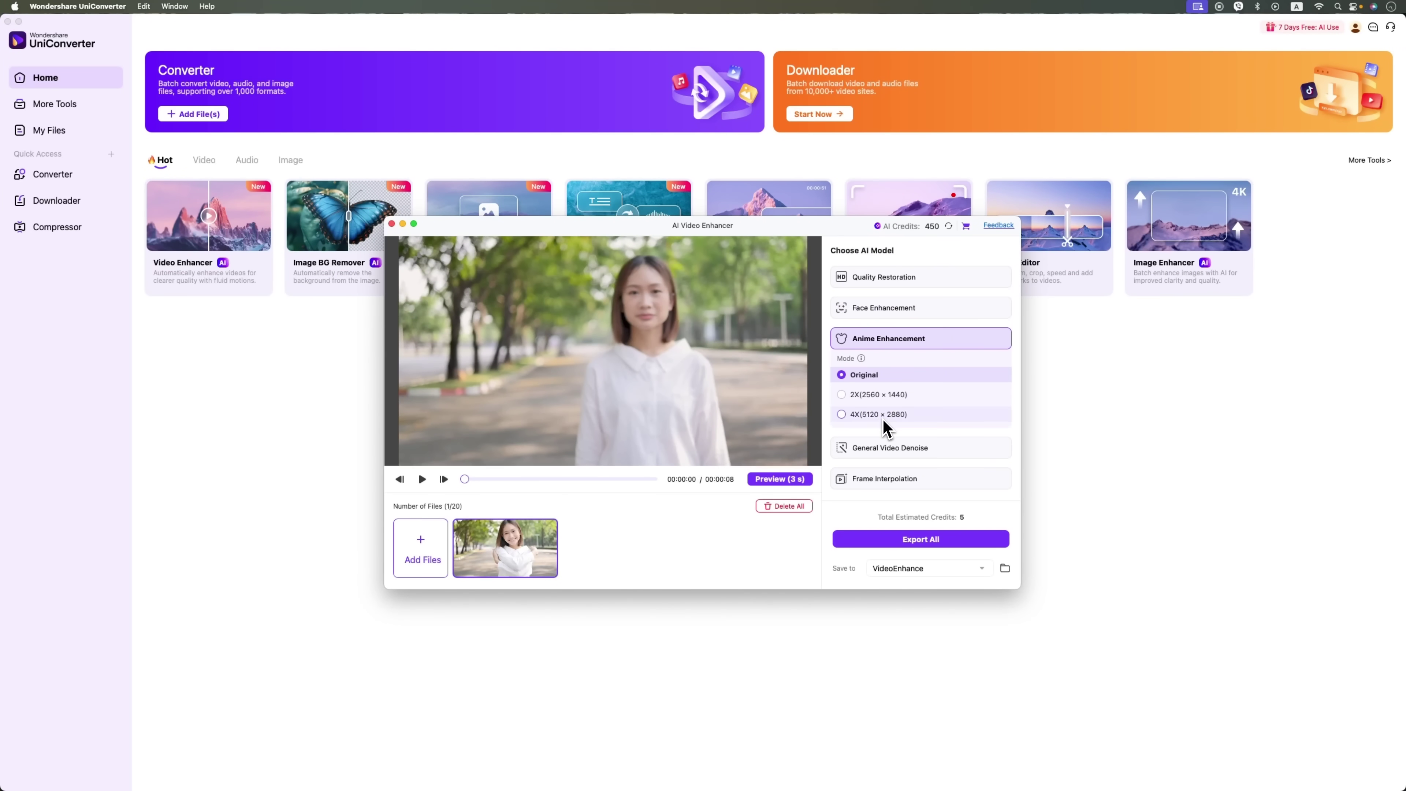
click(889, 453)
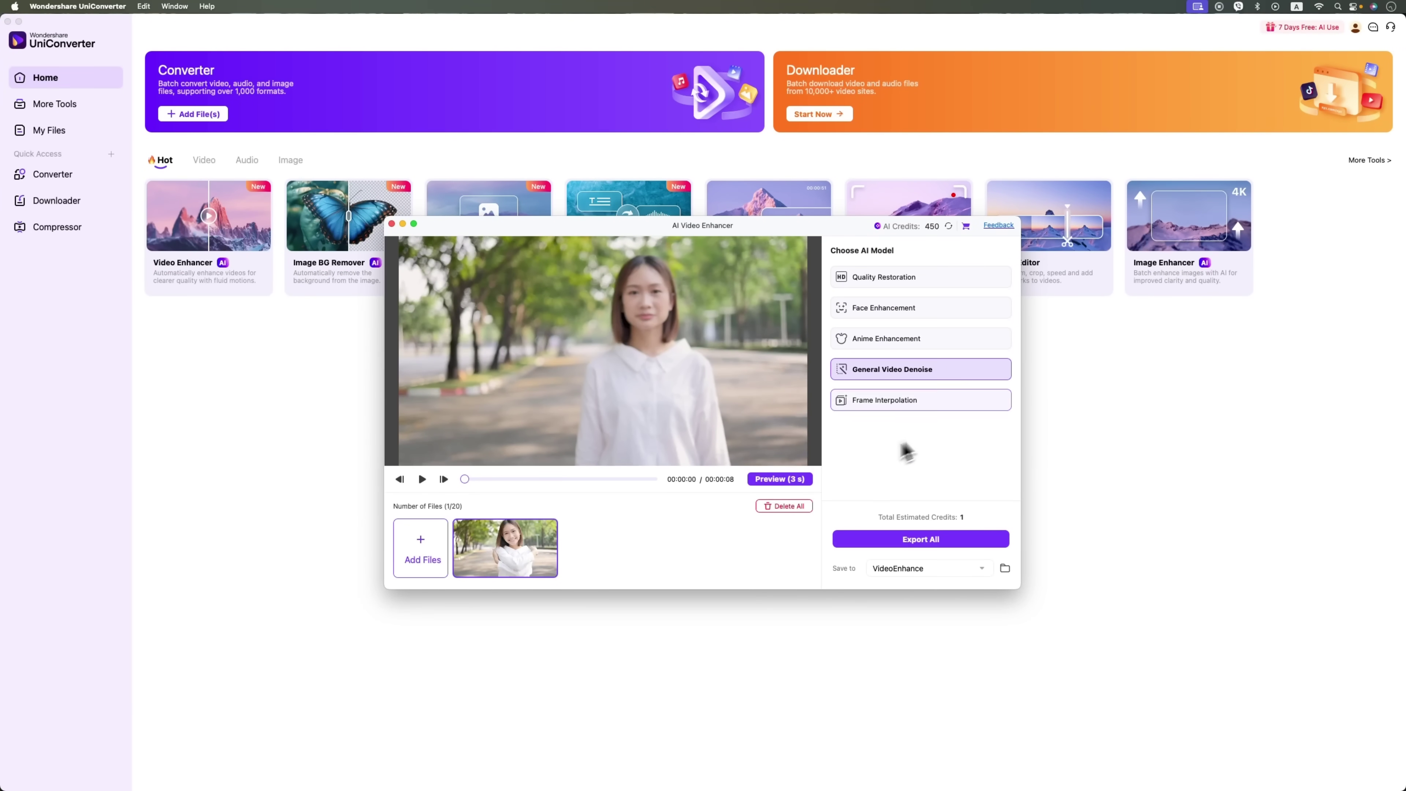
click(883, 410)
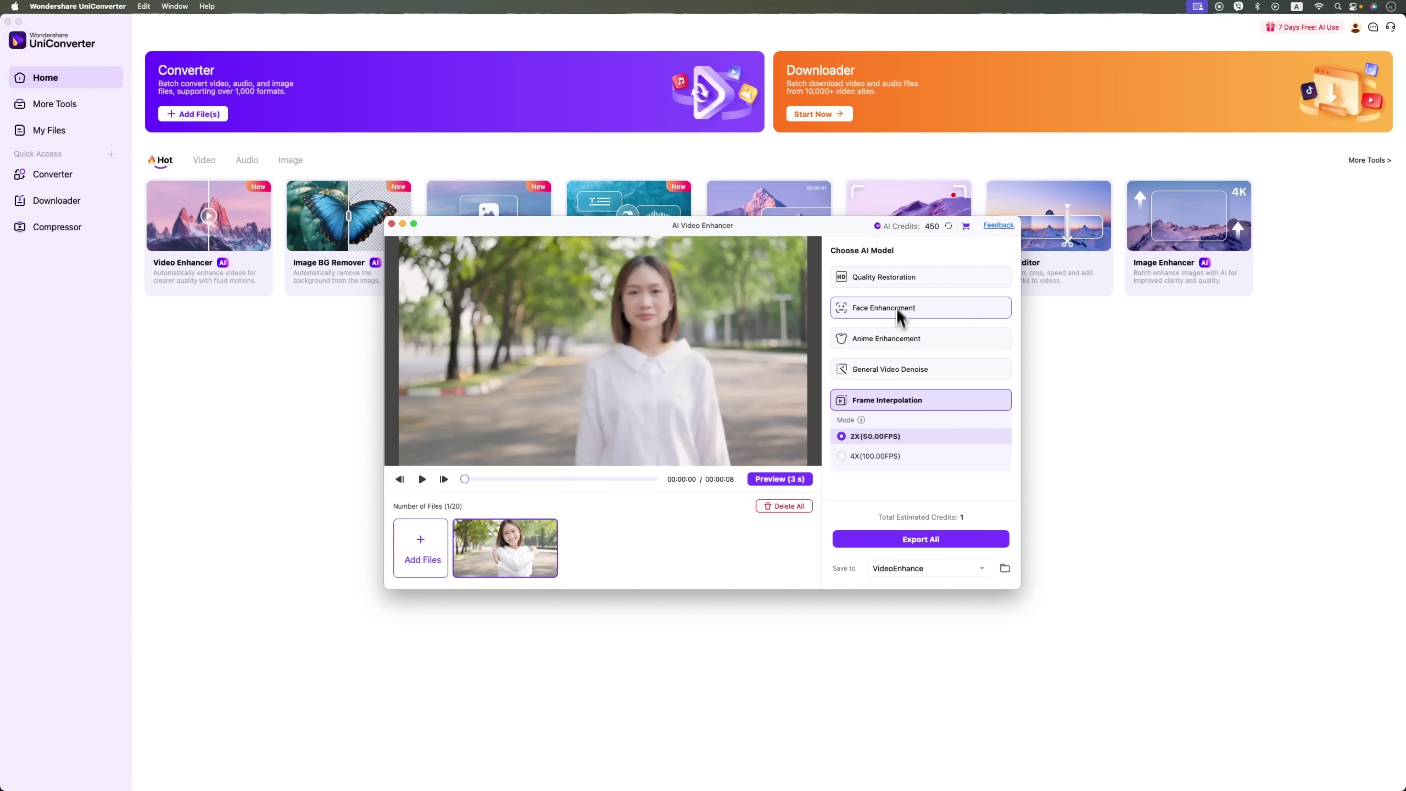
click(897, 280)
mouse_move(898, 279)
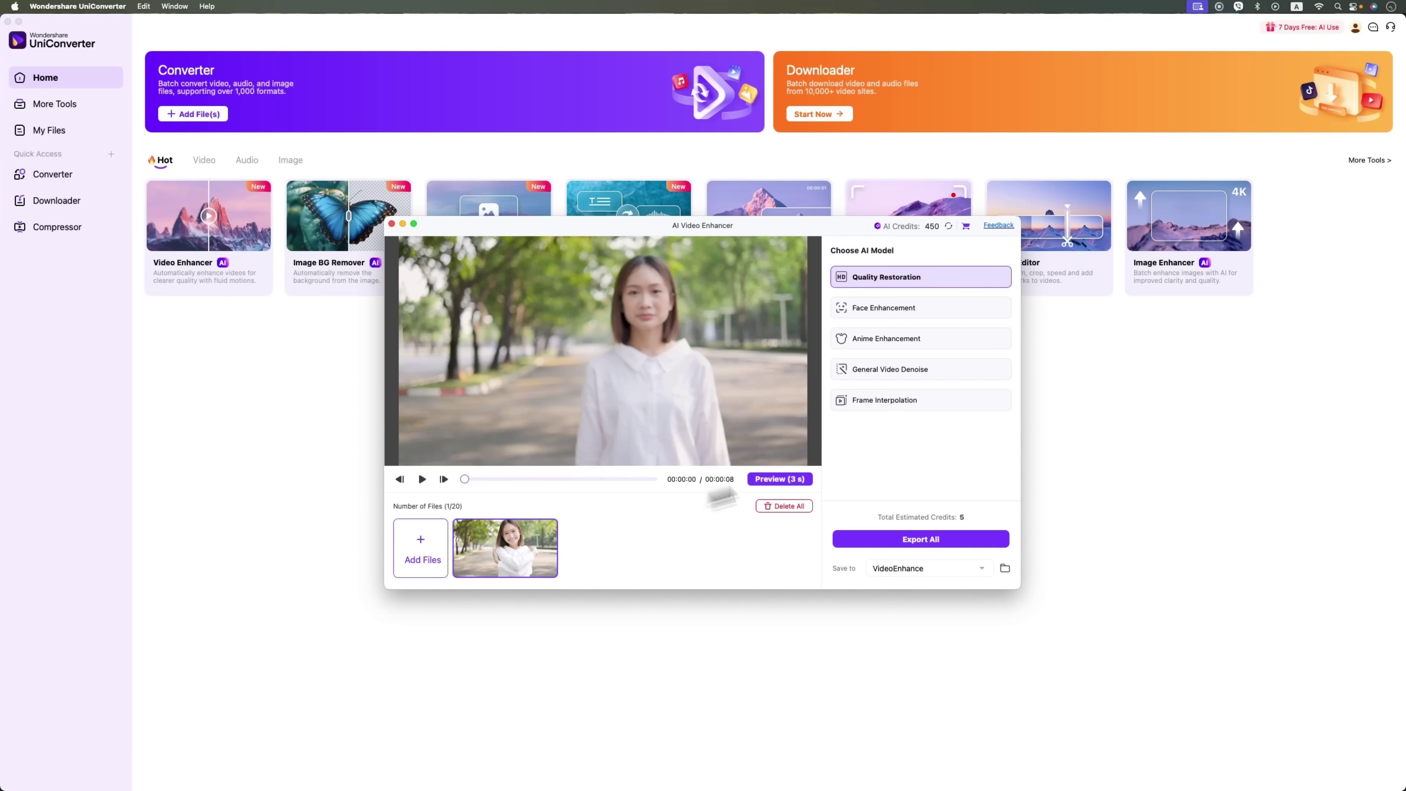
mouse_move(917, 234)
Step: Export the Quality Restoration result and open the VideoEnhance output folder
click(913, 543)
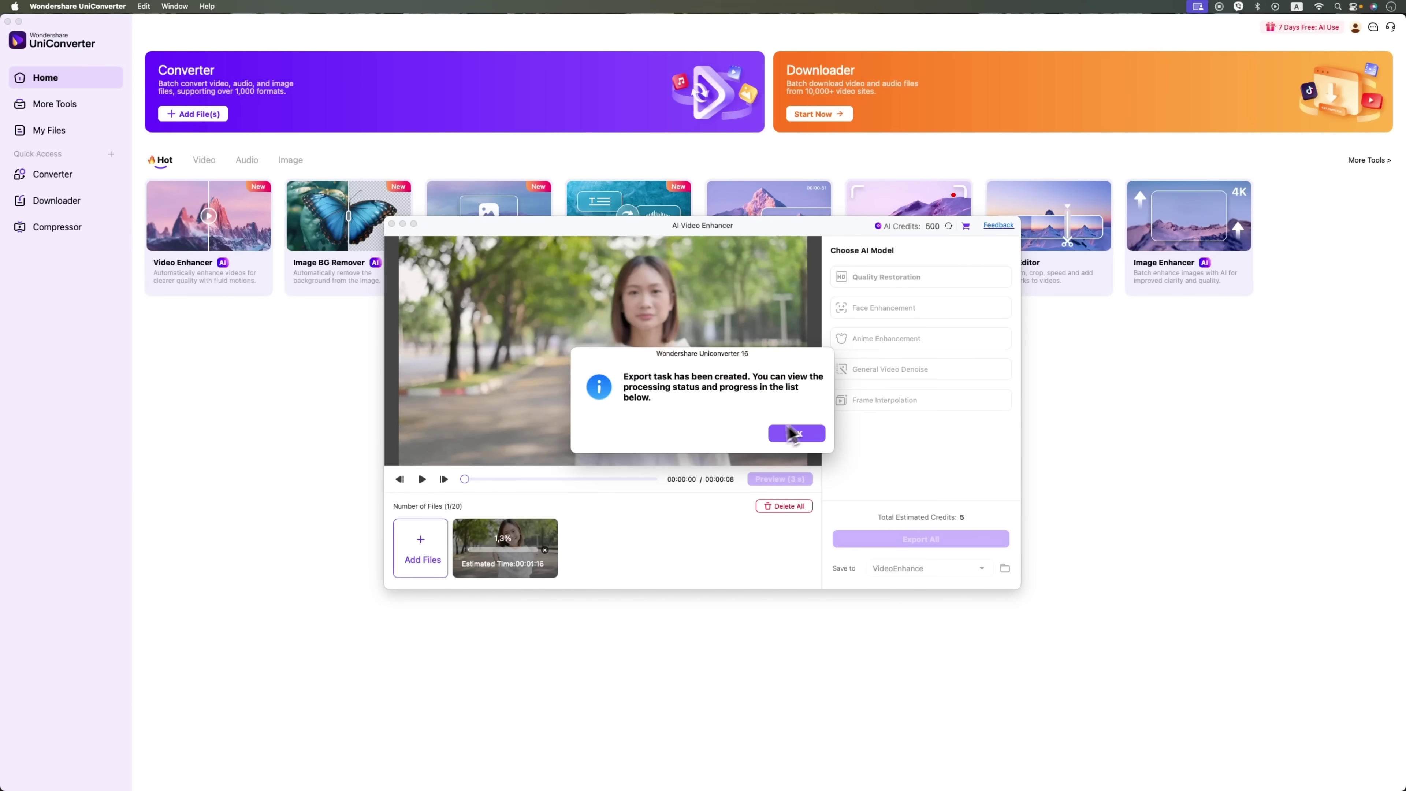
click(796, 434)
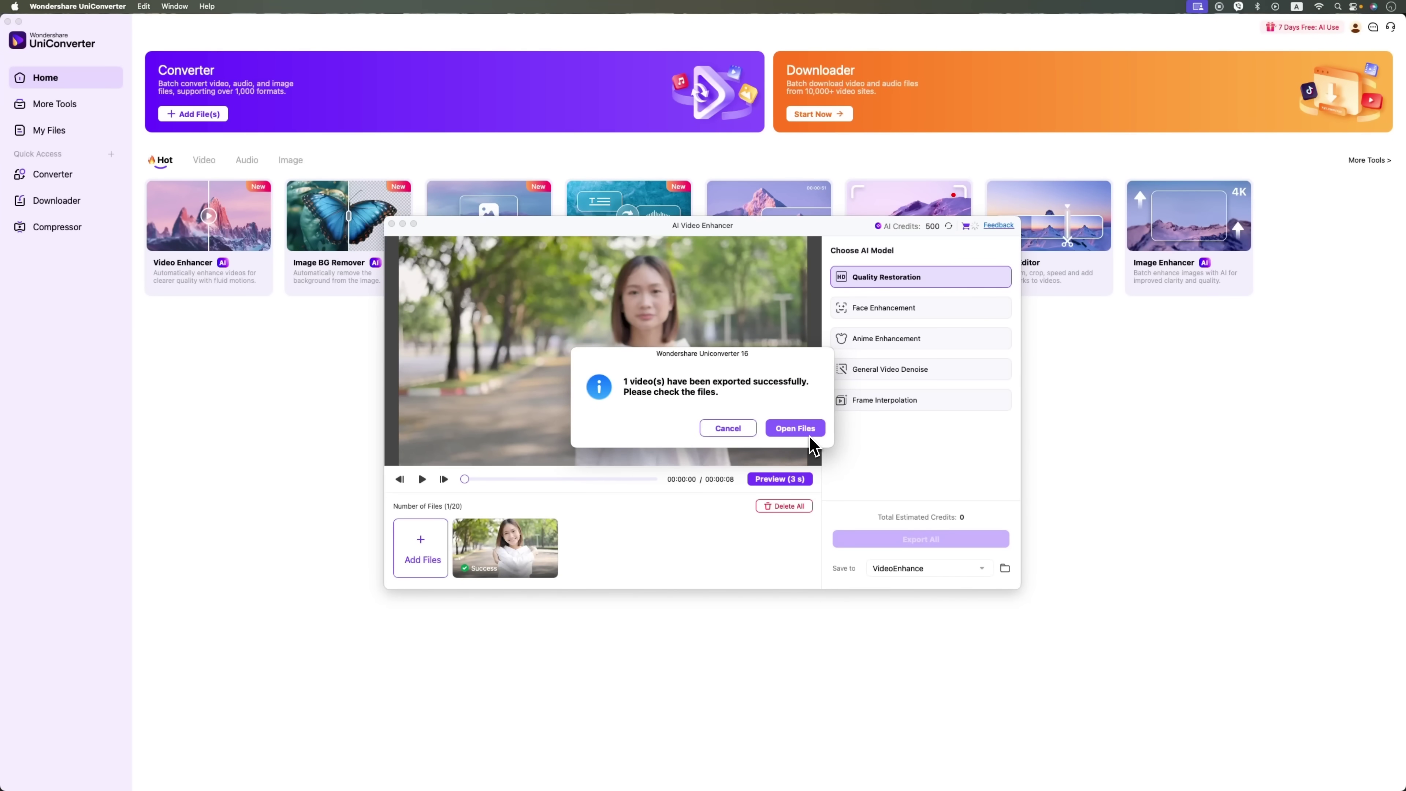
click(802, 432)
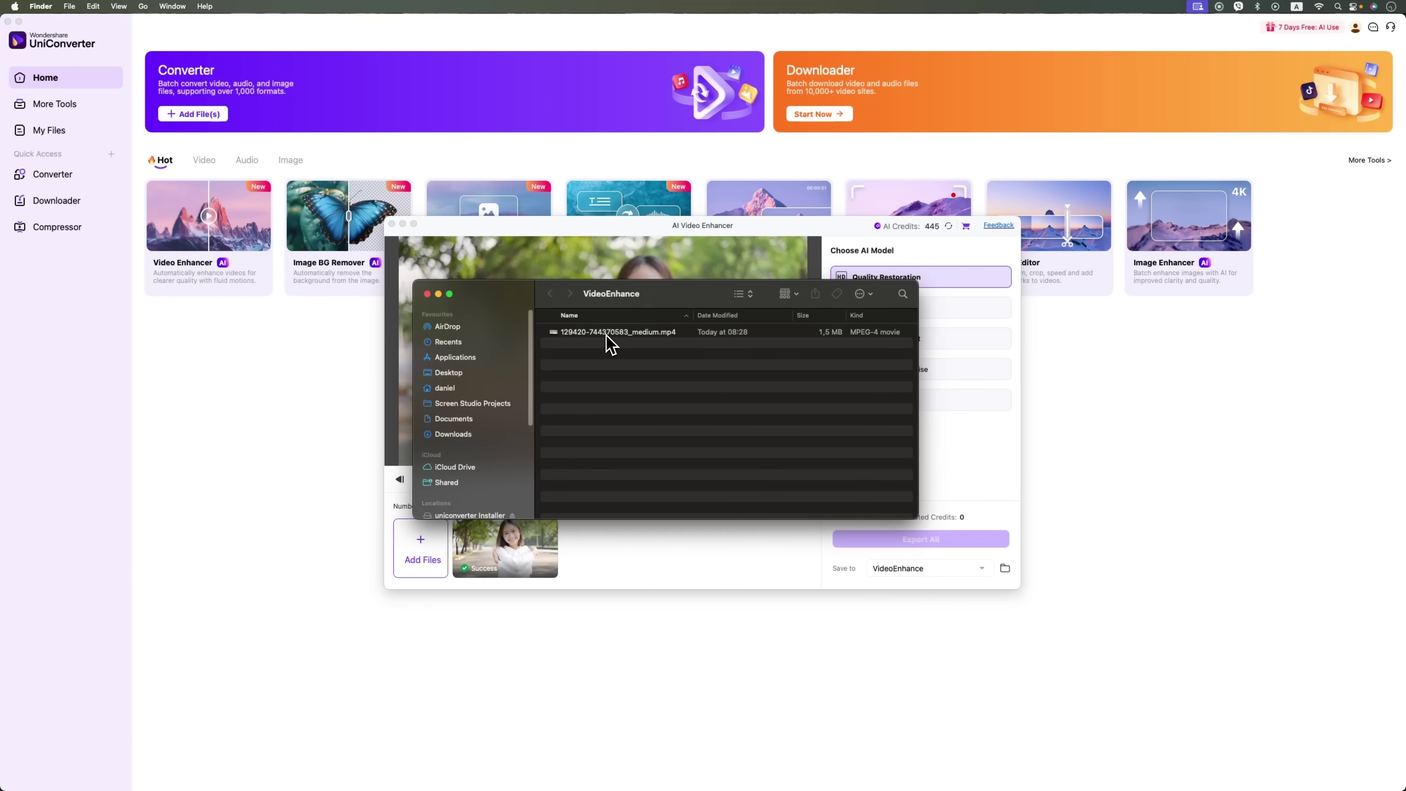
click(611, 334)
double_click(608, 336)
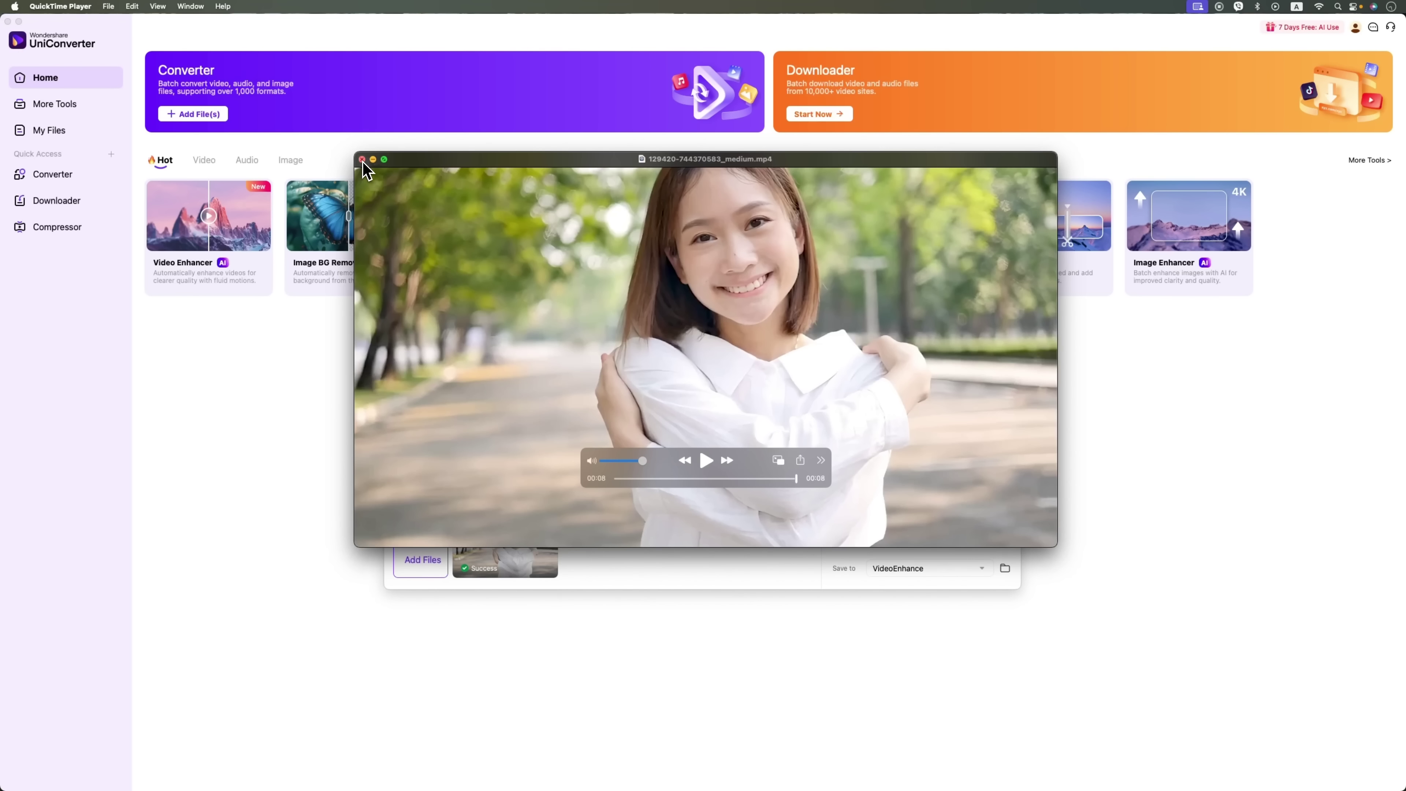
click(362, 160)
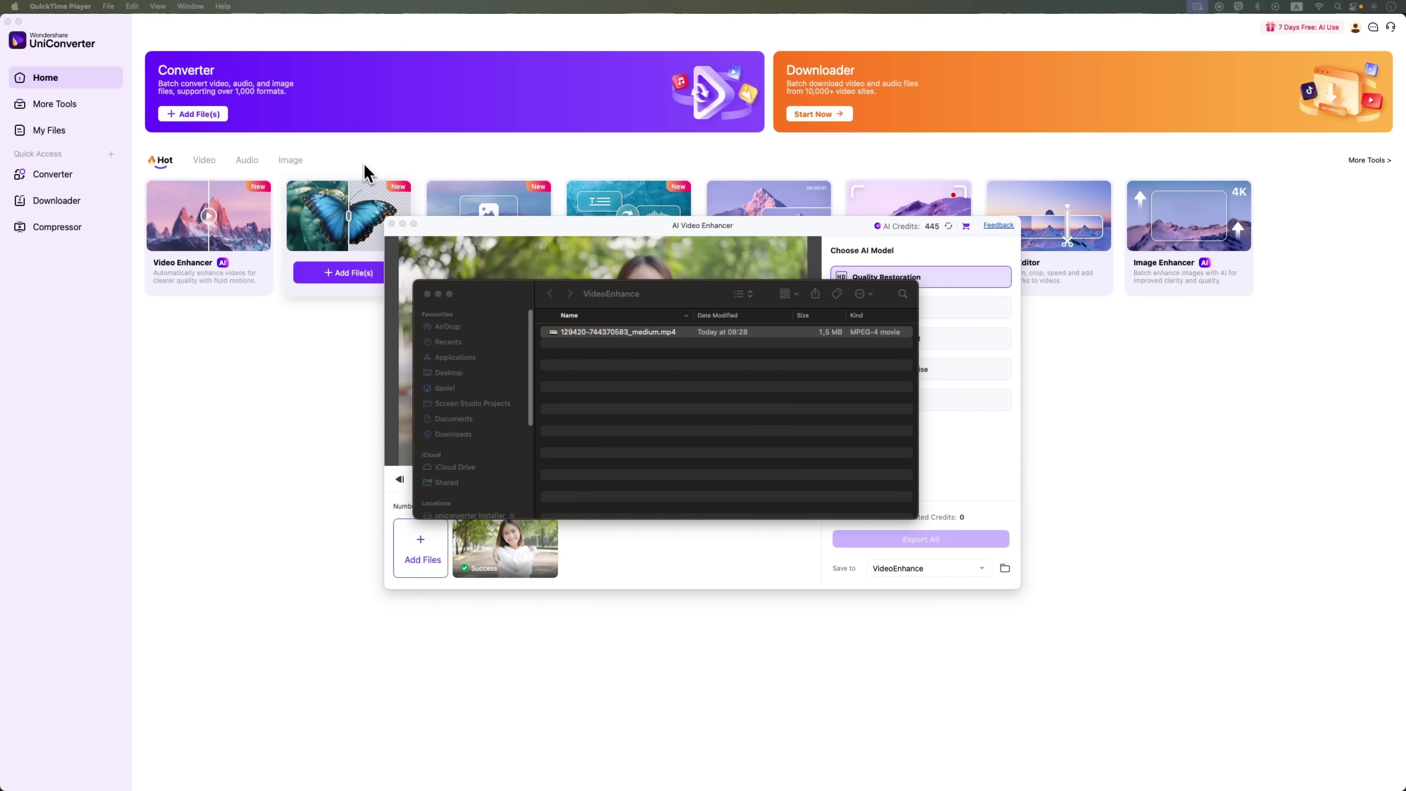
Step: Export a Face Enhancement (Original mode) version of the clip
click(739, 248)
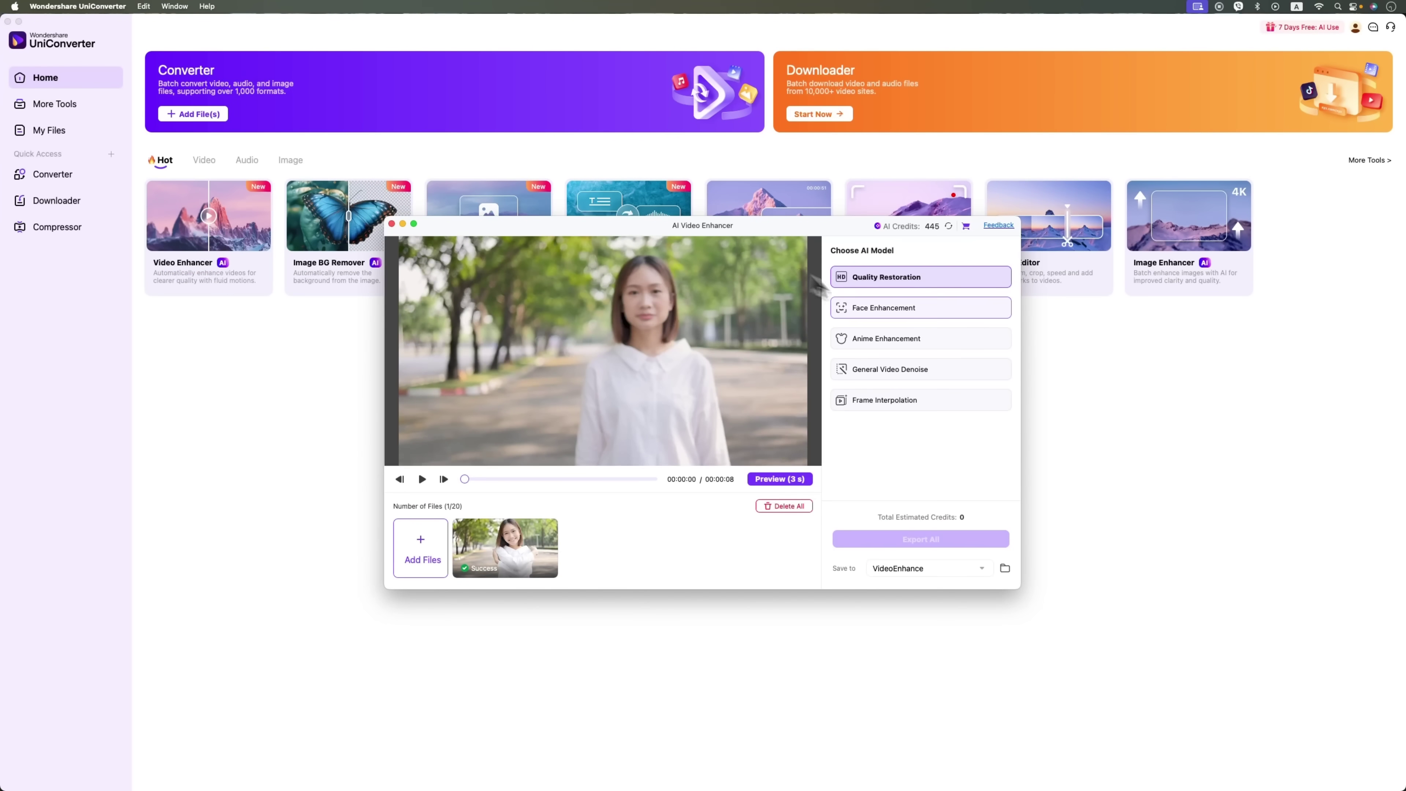
click(884, 313)
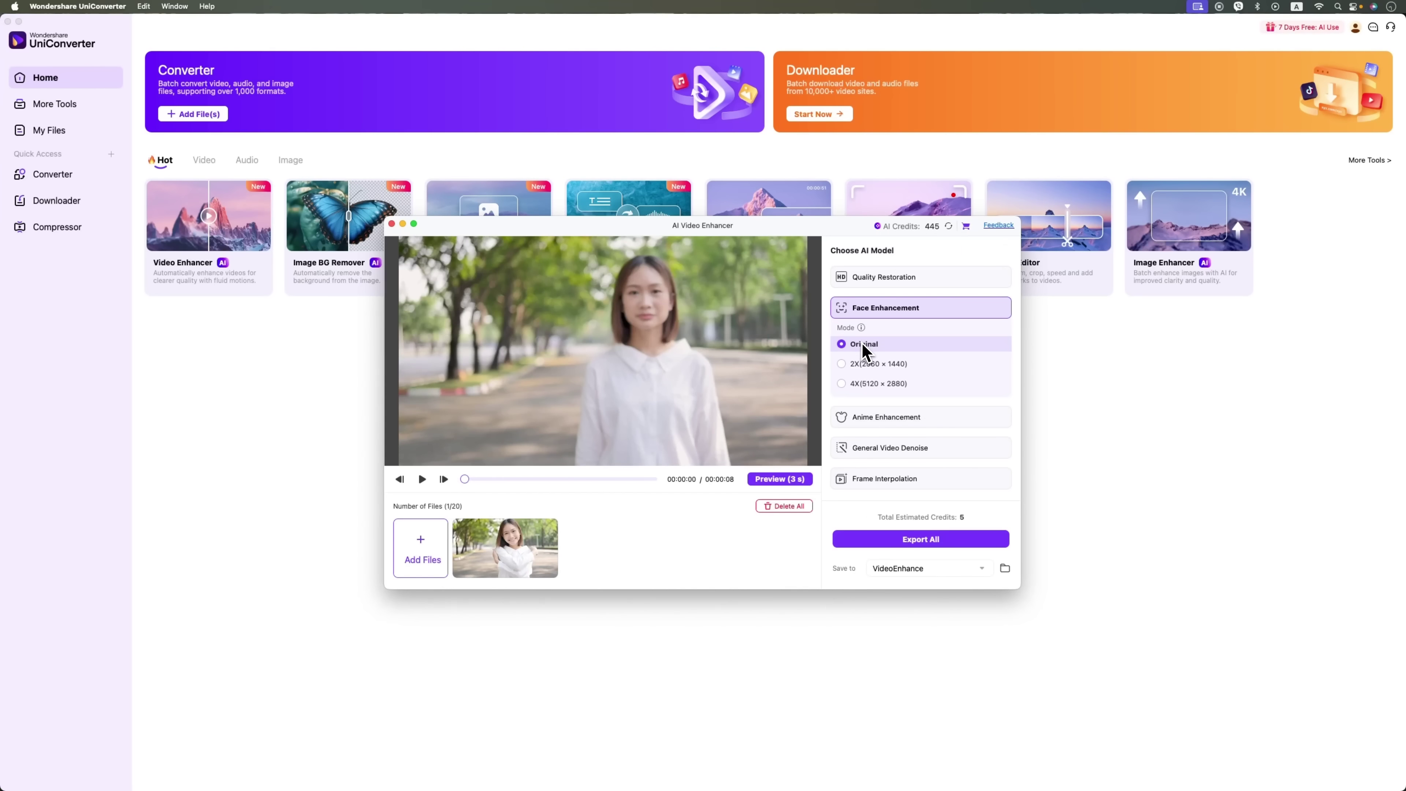
click(905, 536)
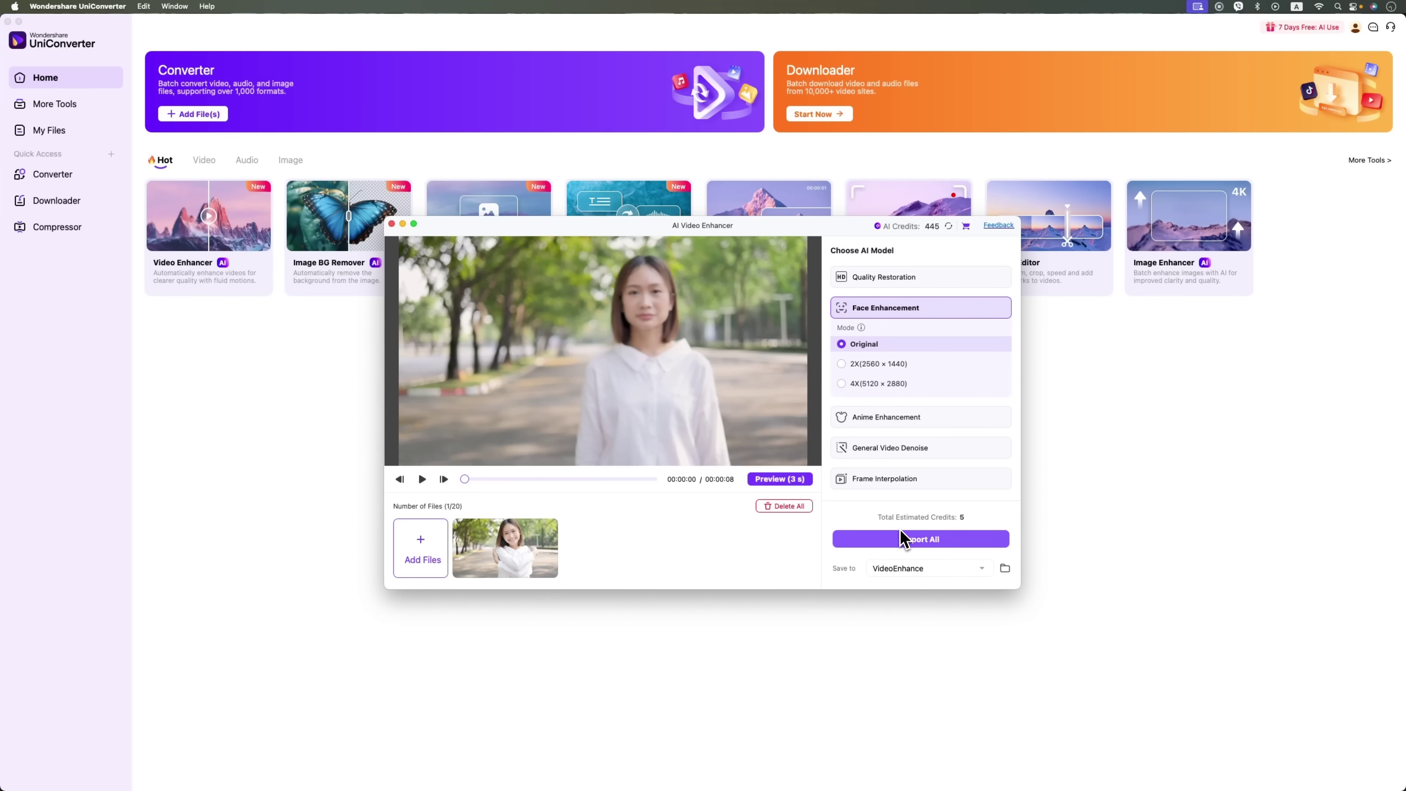
click(903, 543)
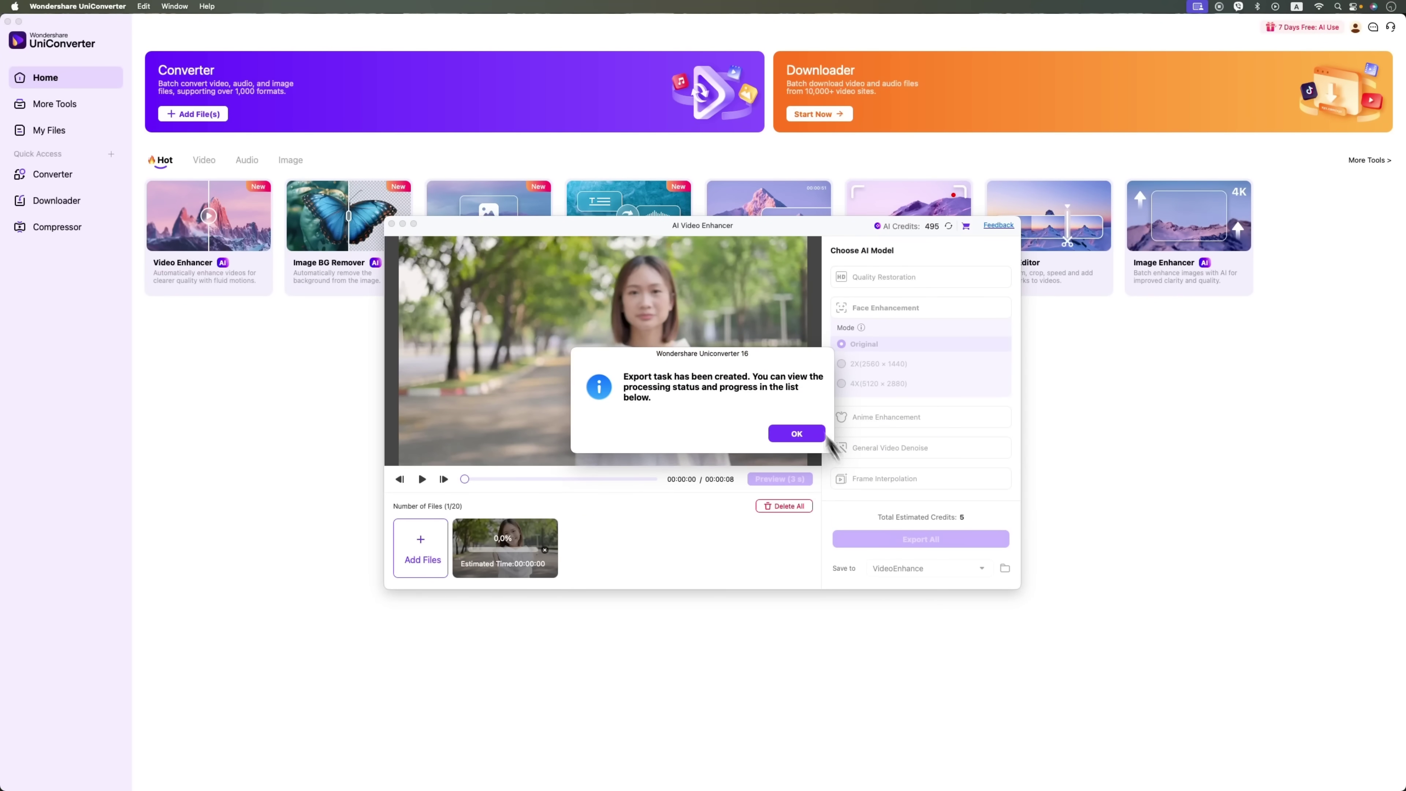
click(791, 436)
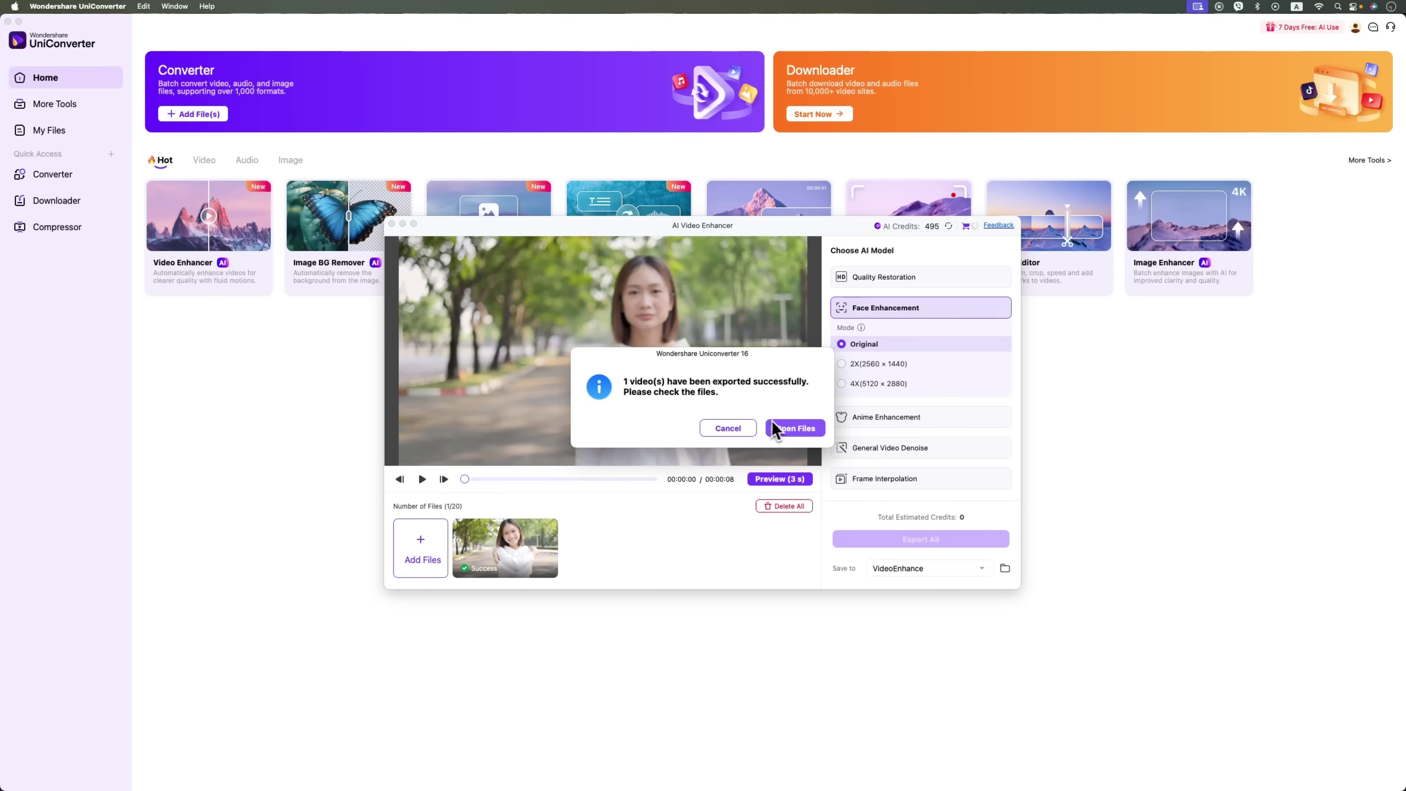
click(793, 430)
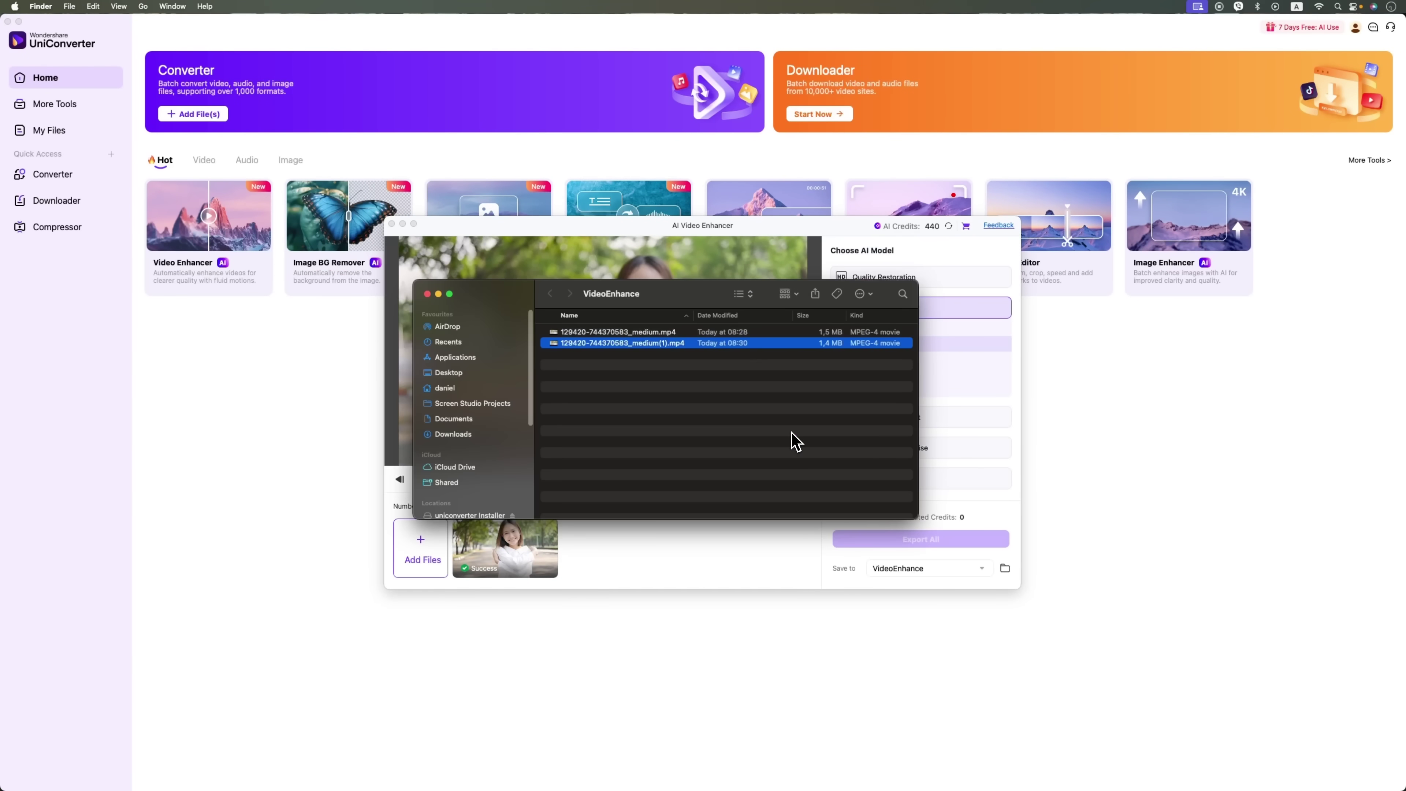
double_click(646, 345)
click(681, 439)
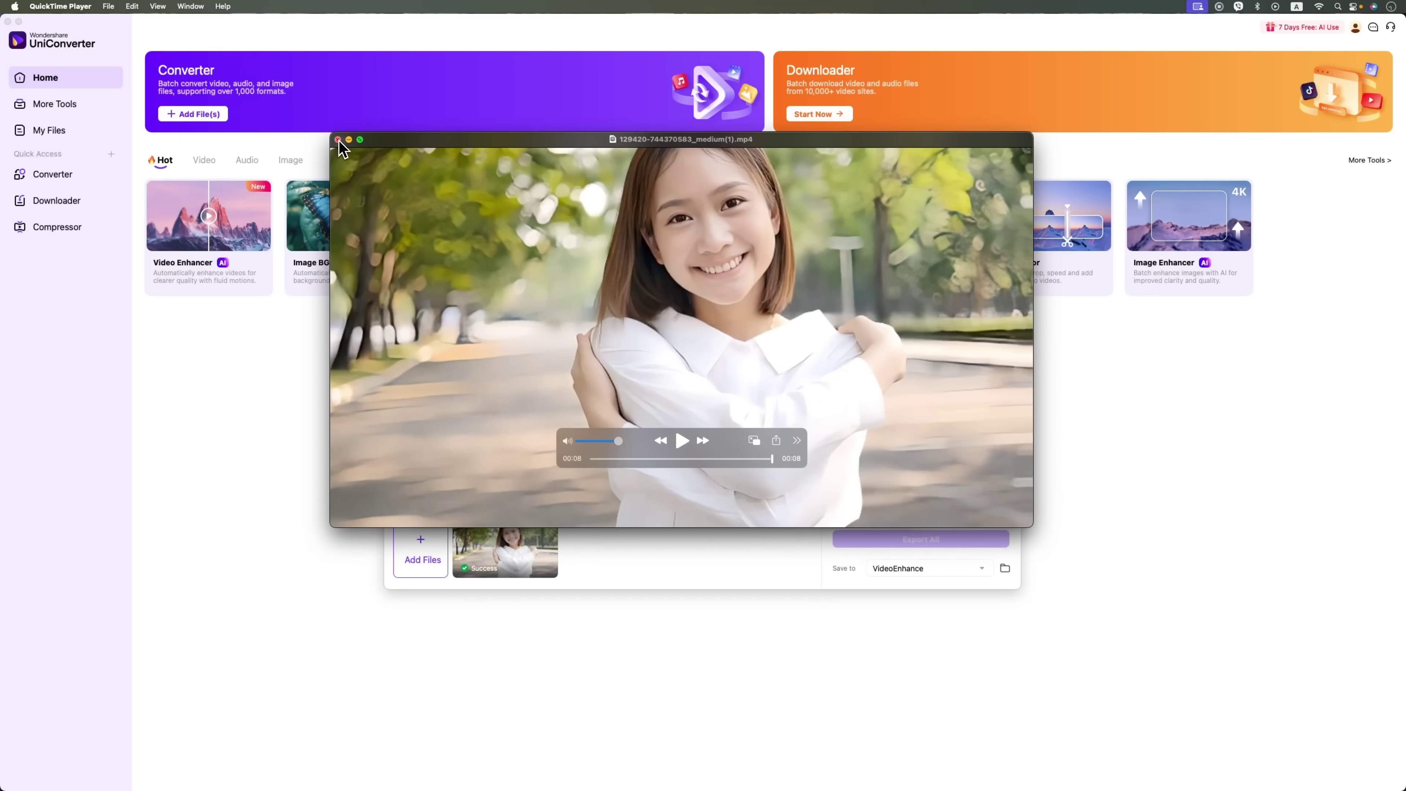
click(55, 38)
click(542, 241)
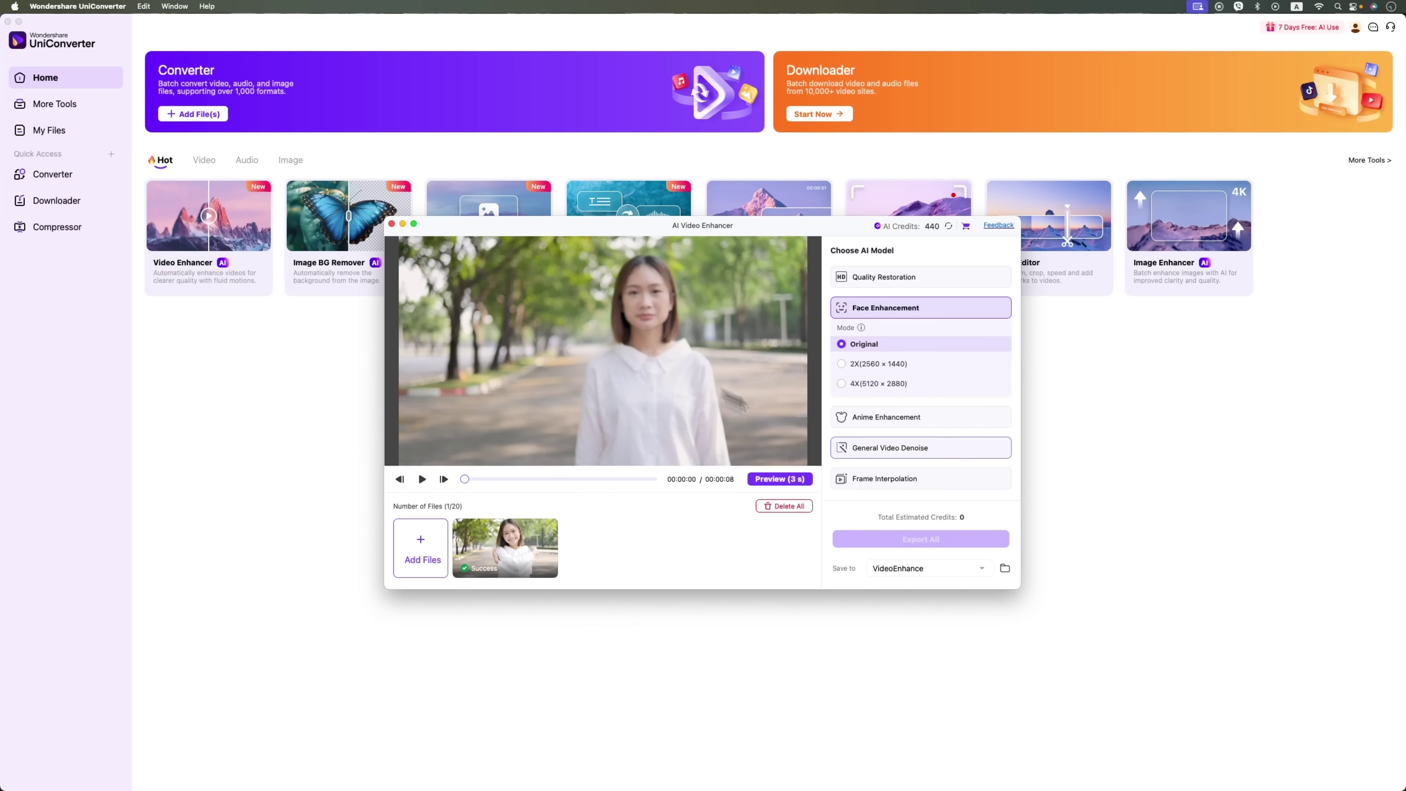
click(903, 426)
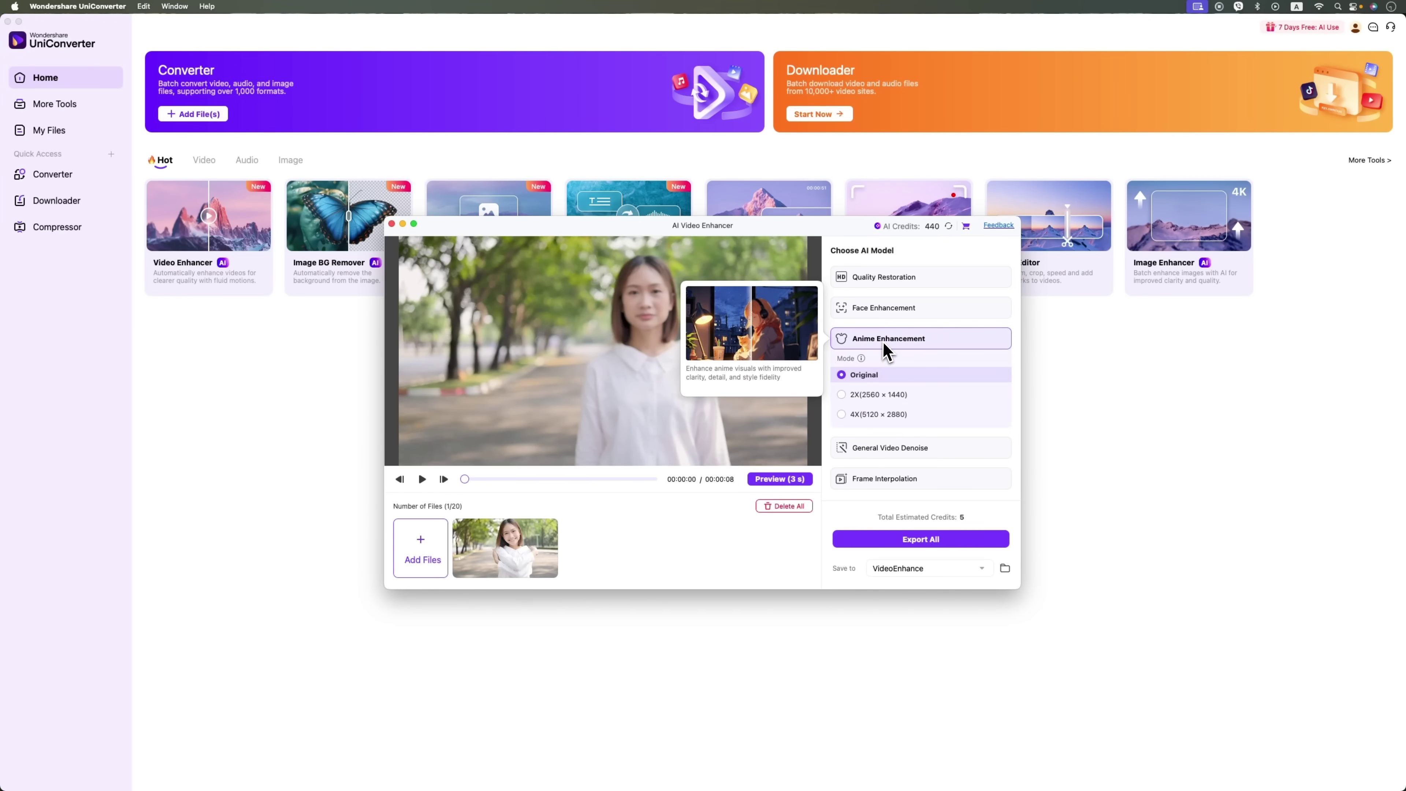
click(897, 458)
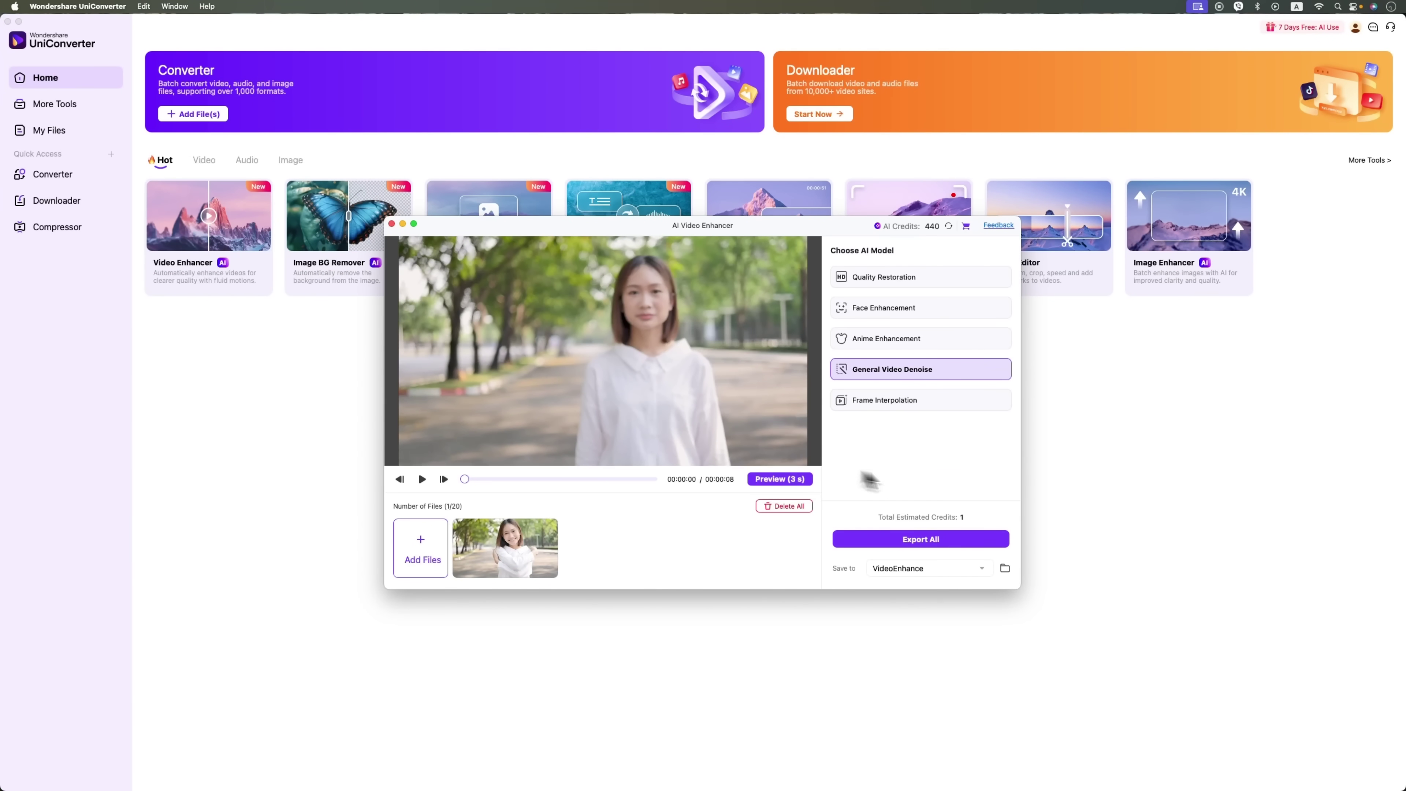
click(934, 543)
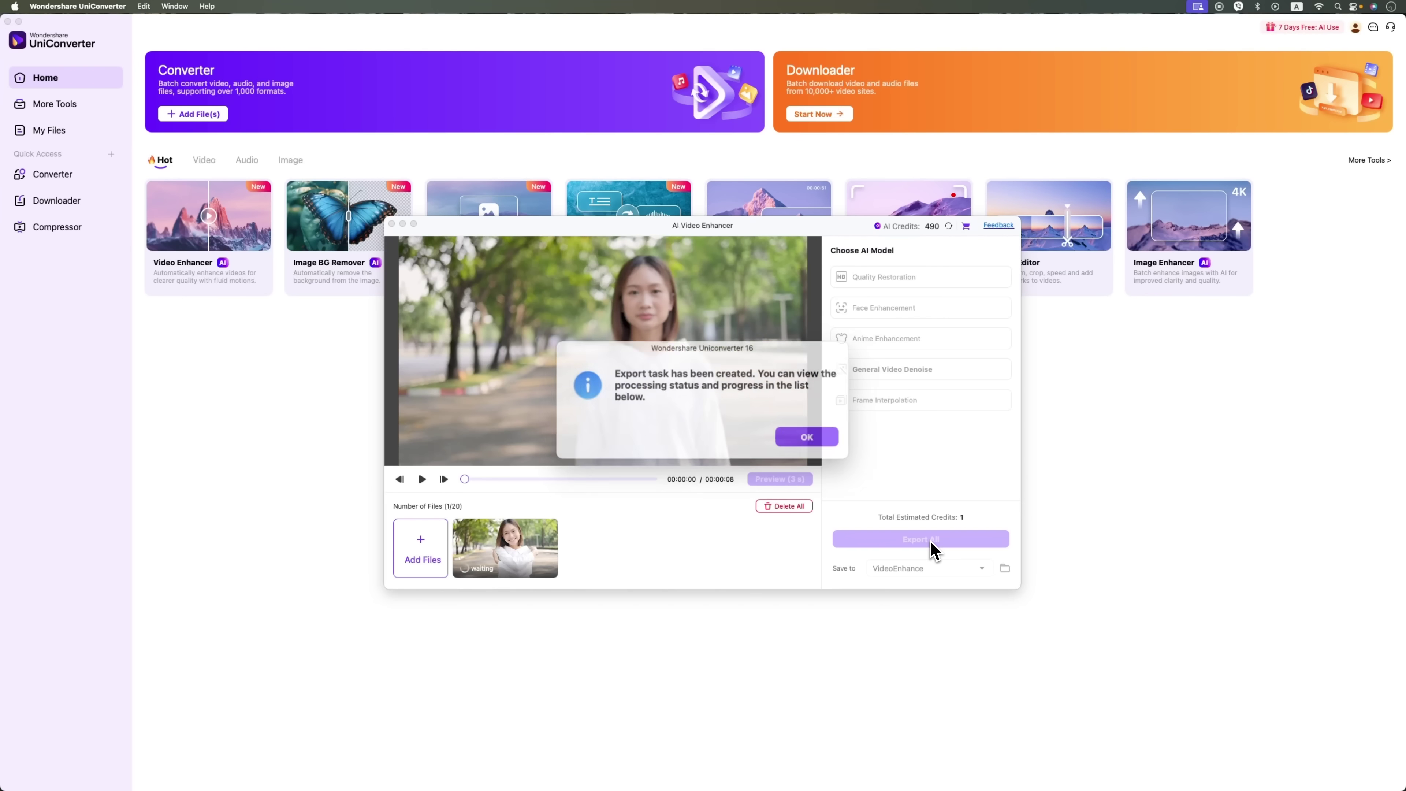
click(791, 437)
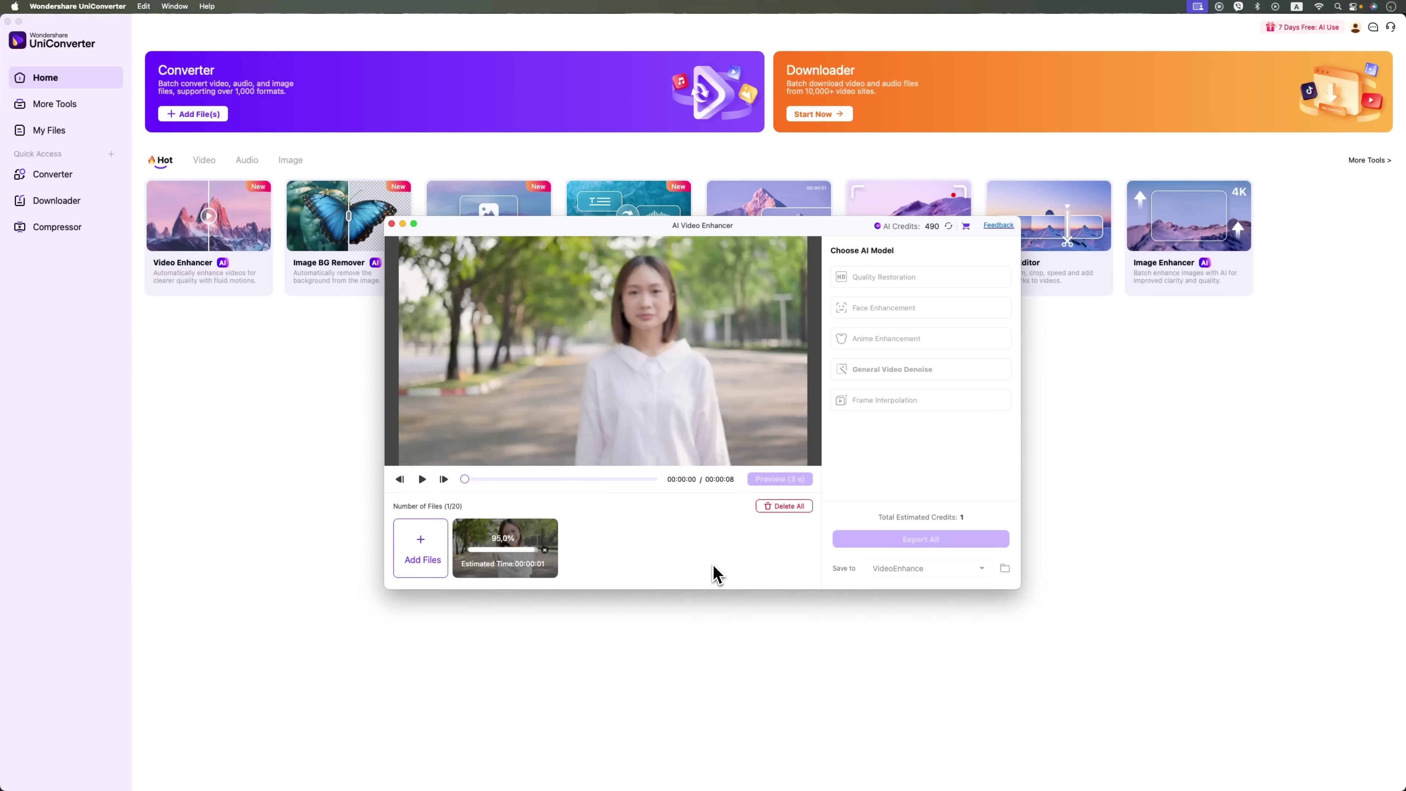
click(788, 431)
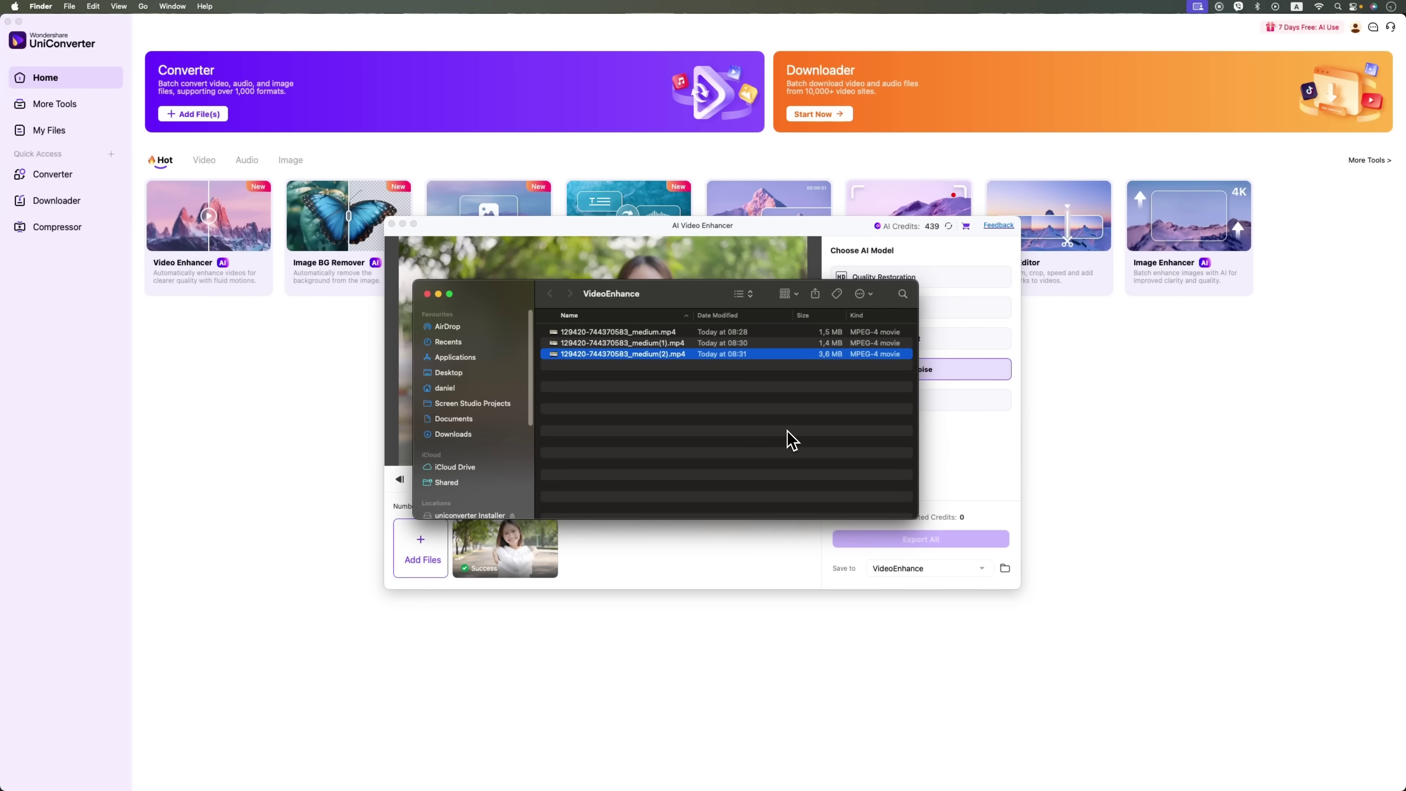
Step: Play medium(2).mp4 in QuickTime, scrubbing around 00:06–00:07, then close it
double_click(627, 356)
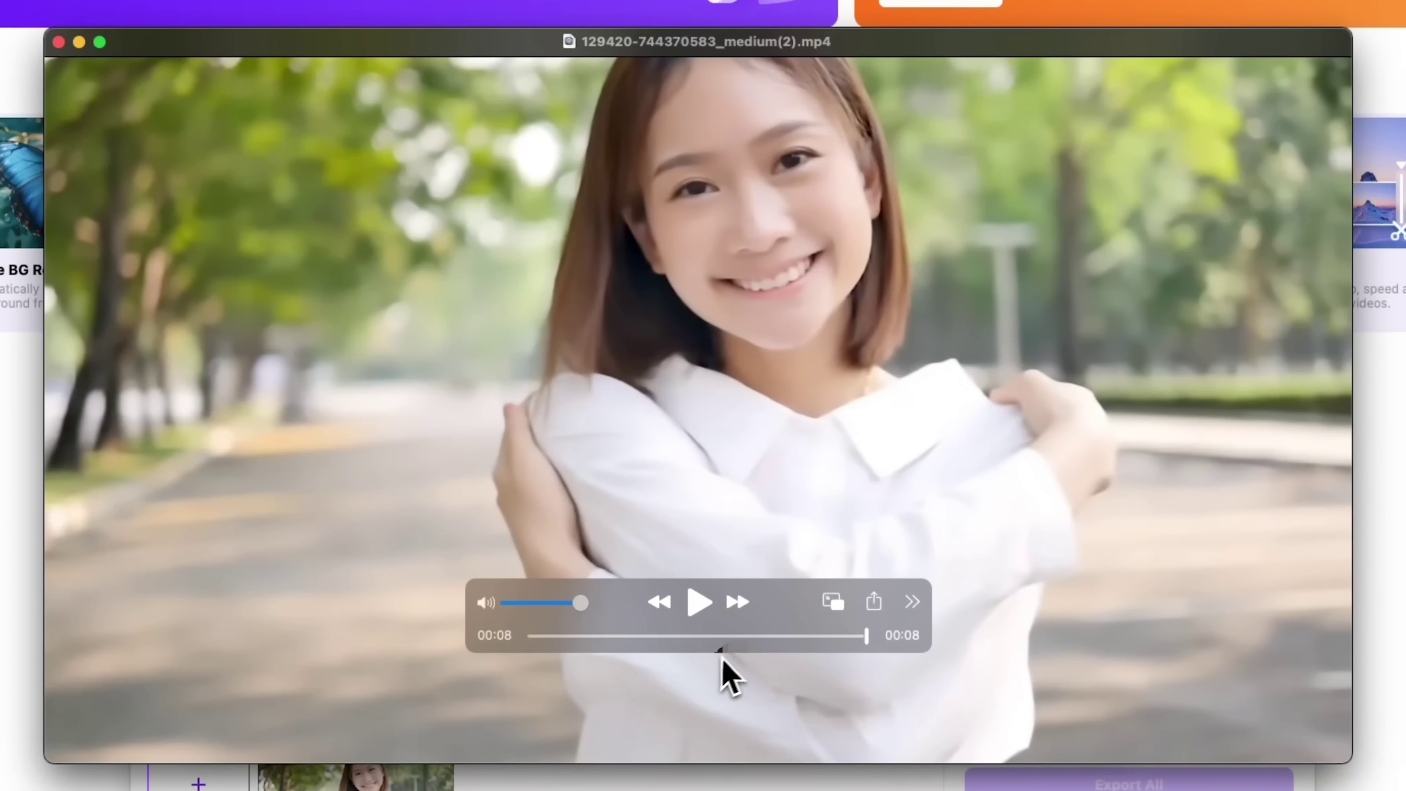
click(767, 636)
click(789, 636)
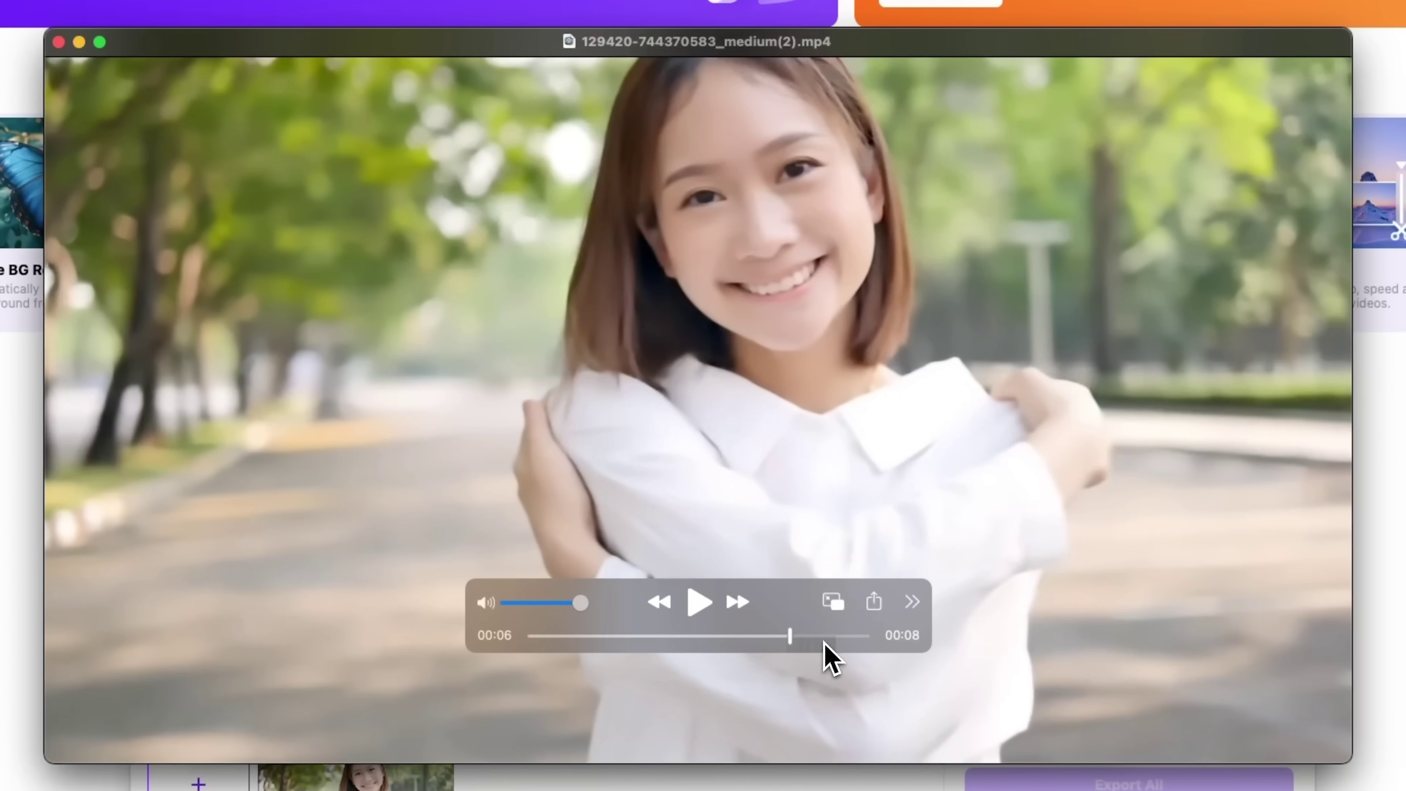
click(840, 637)
click(59, 42)
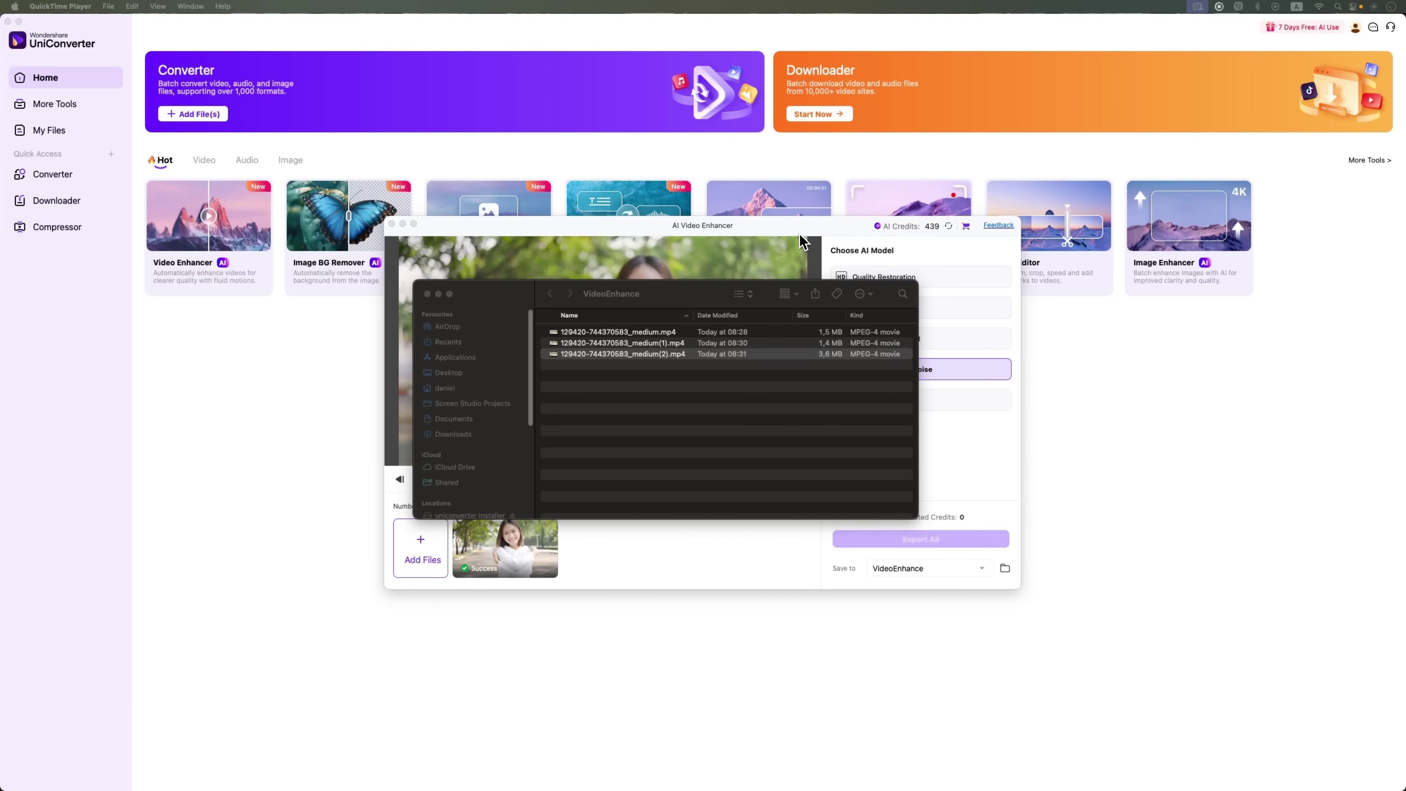
click(803, 242)
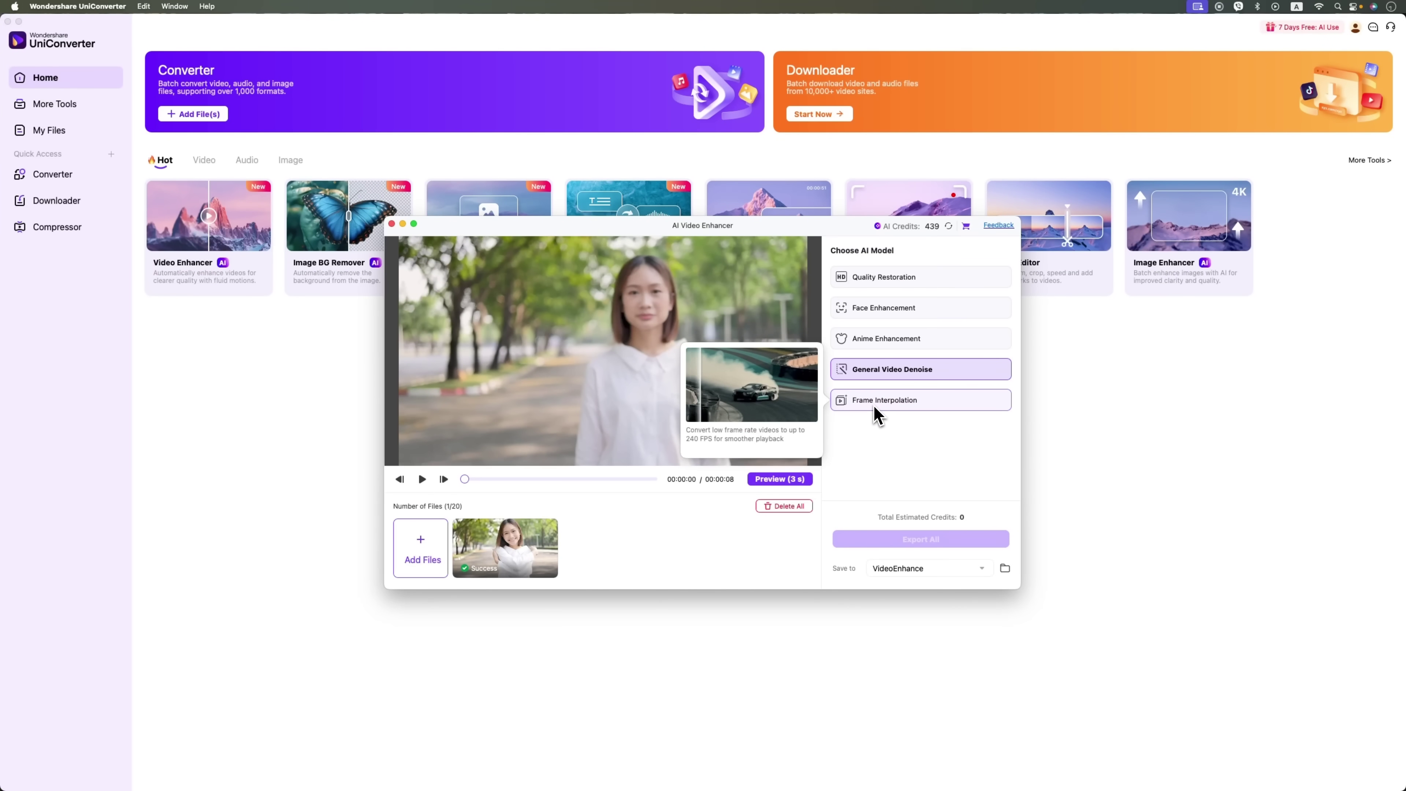
mouse_move(896, 404)
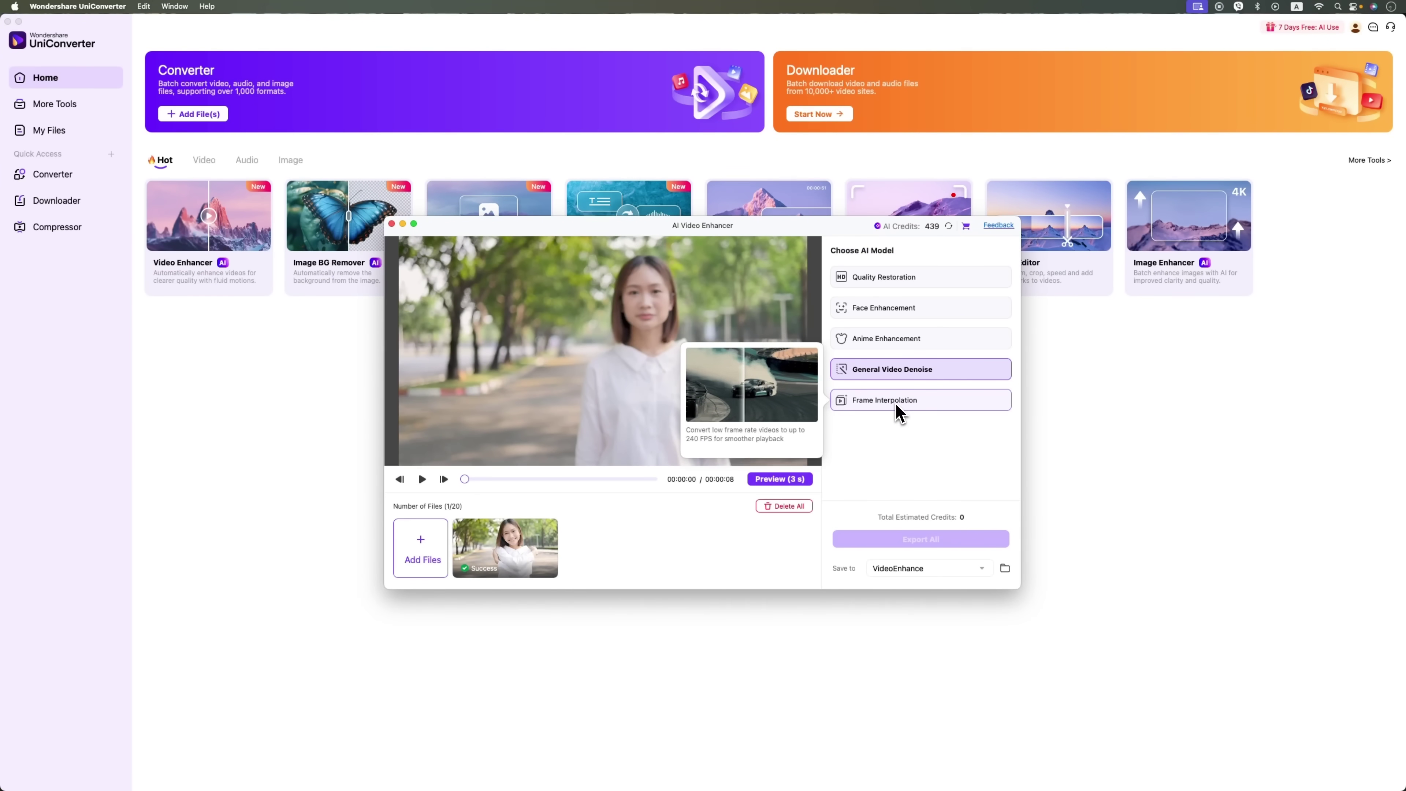
click(889, 404)
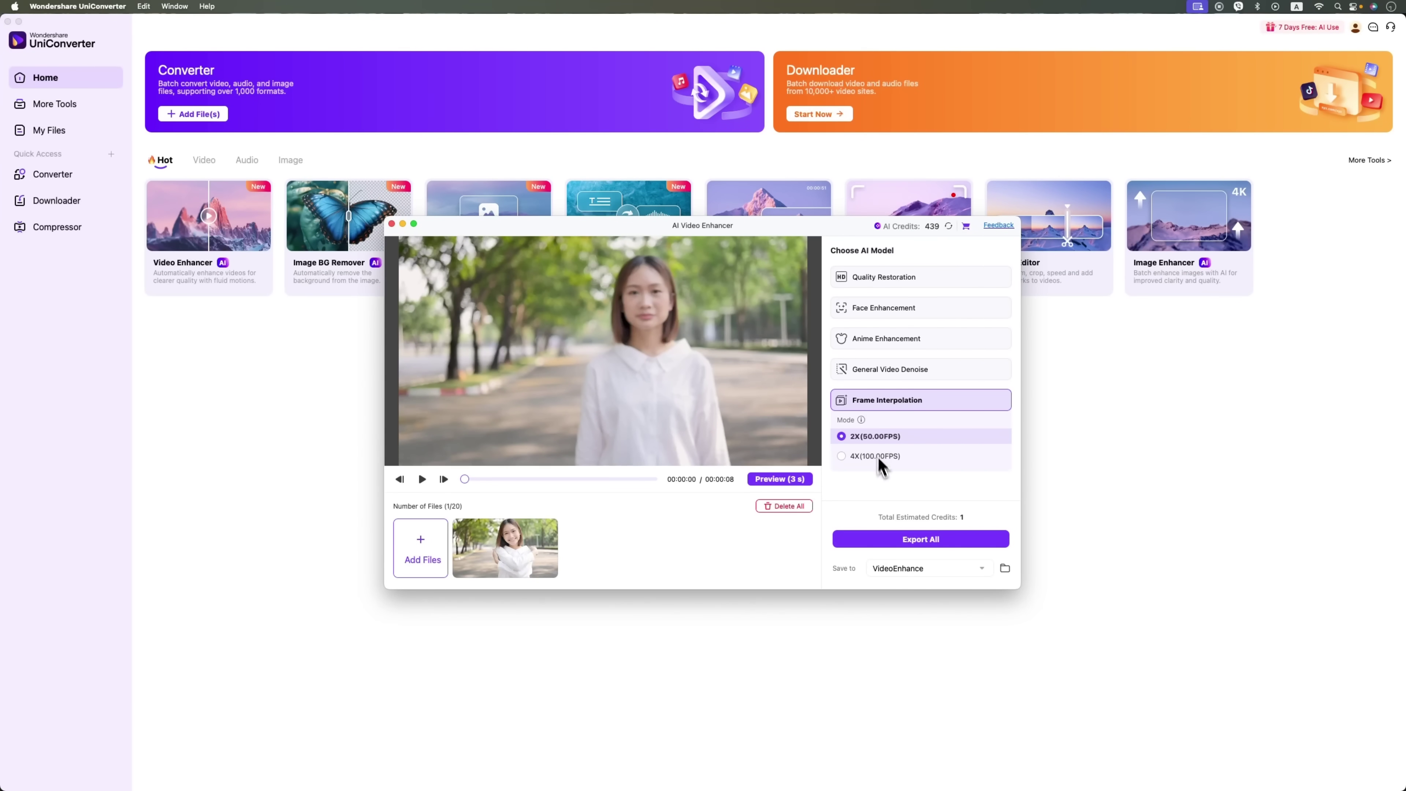
click(920, 545)
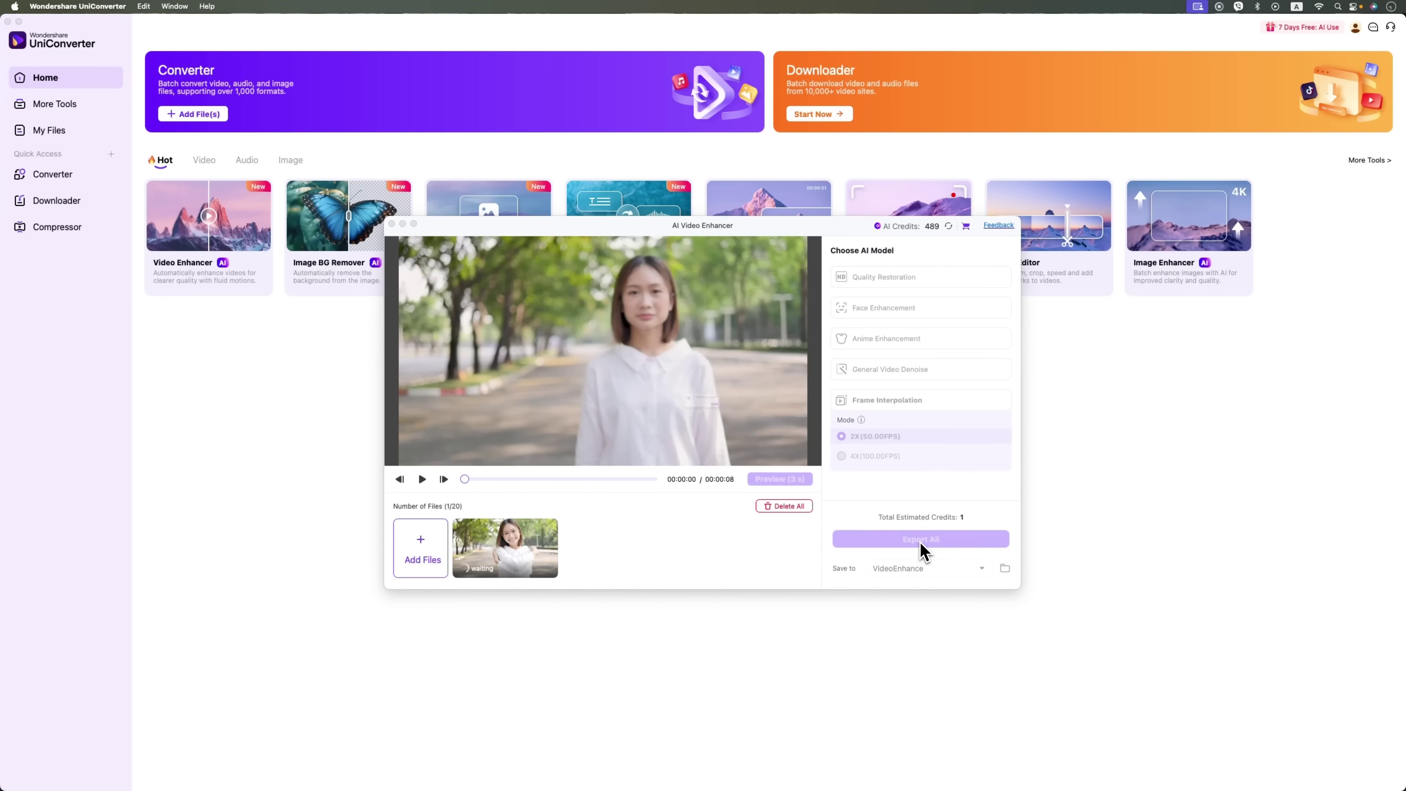
click(796, 434)
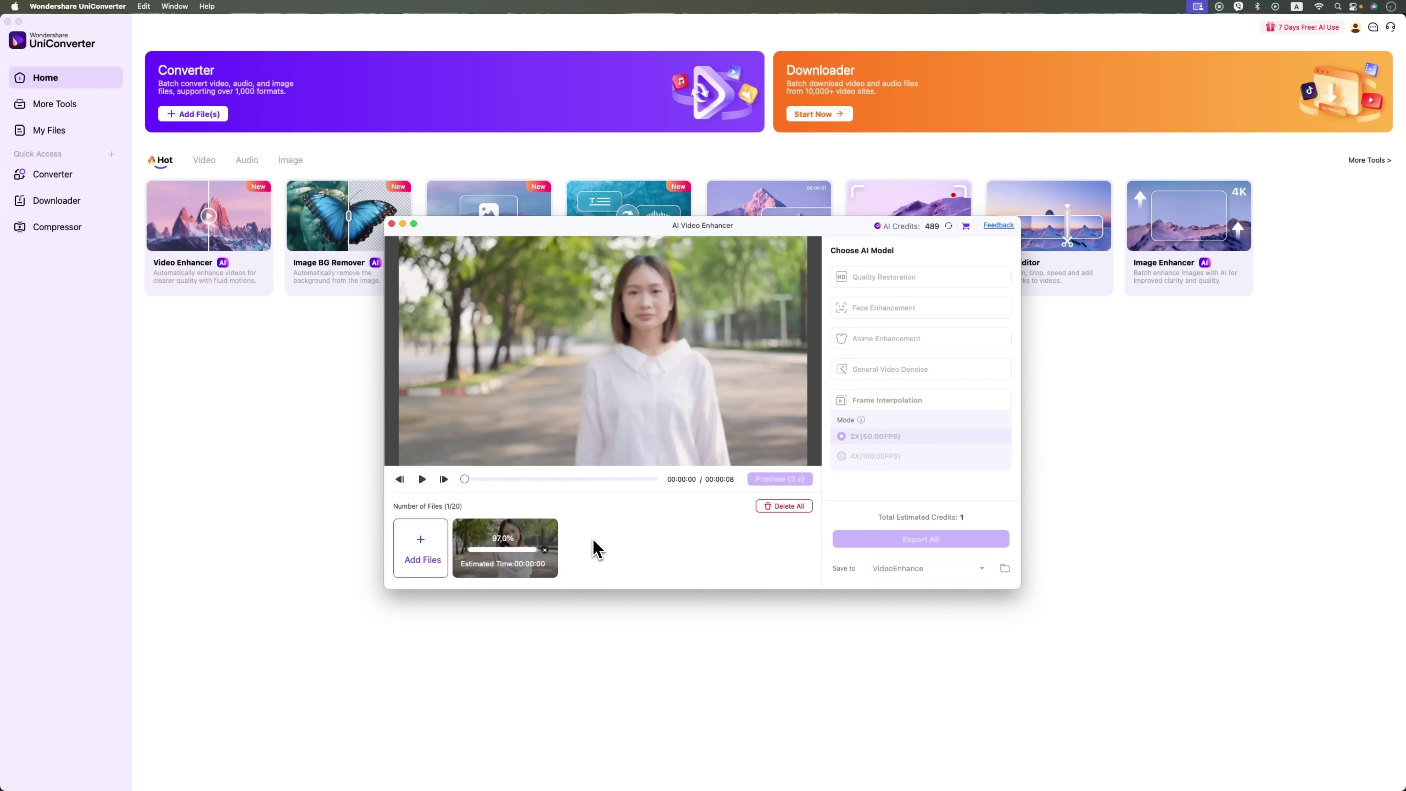
click(795, 434)
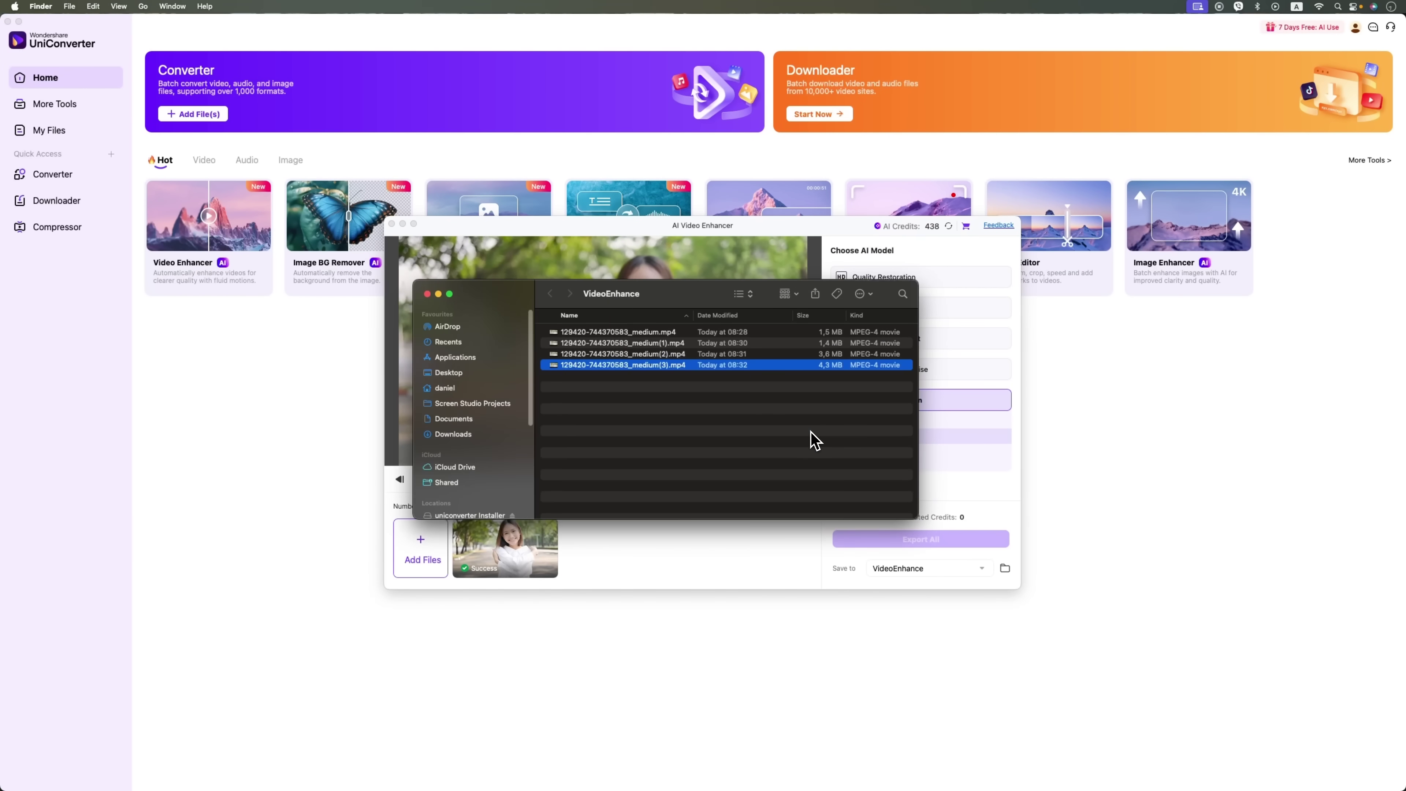
double_click(623, 368)
click(707, 480)
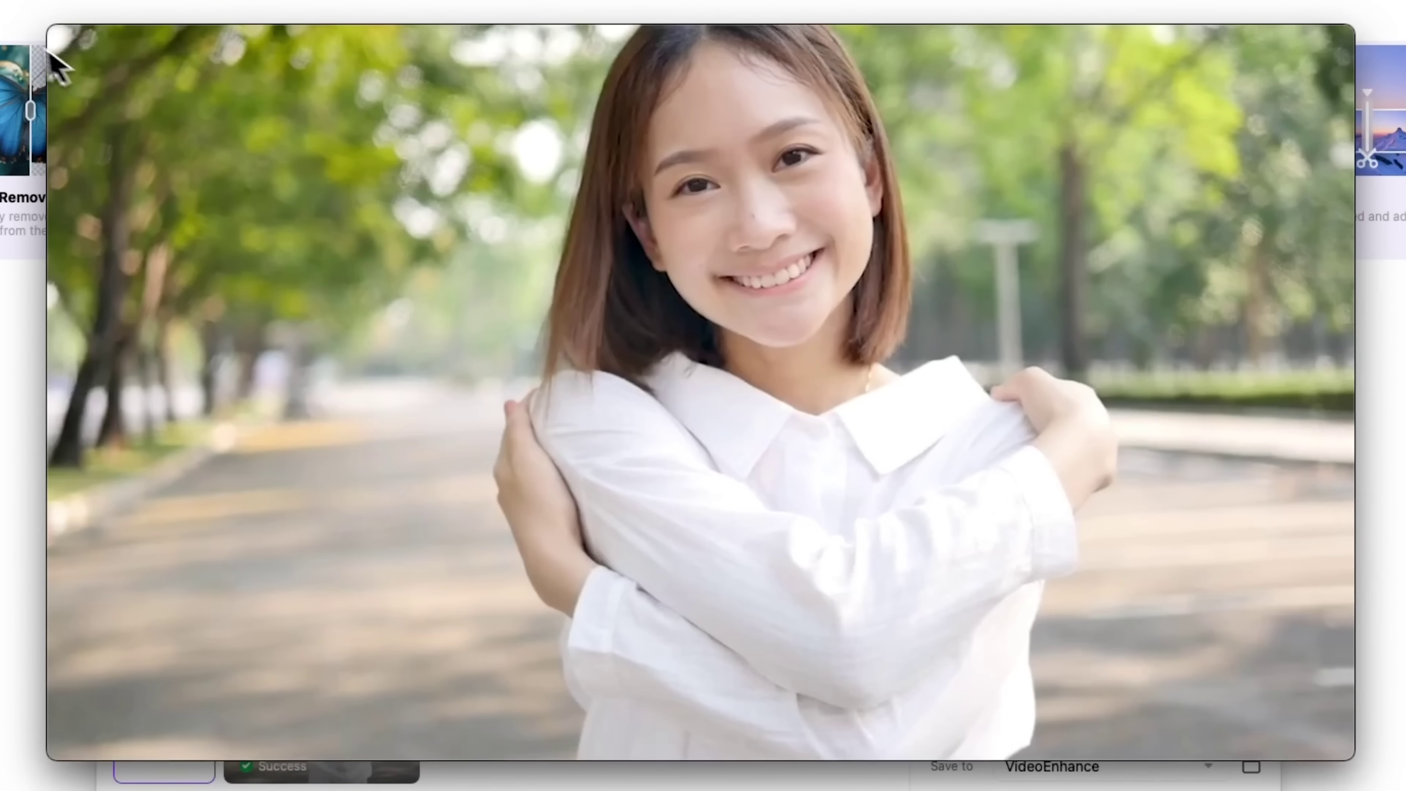
click(59, 37)
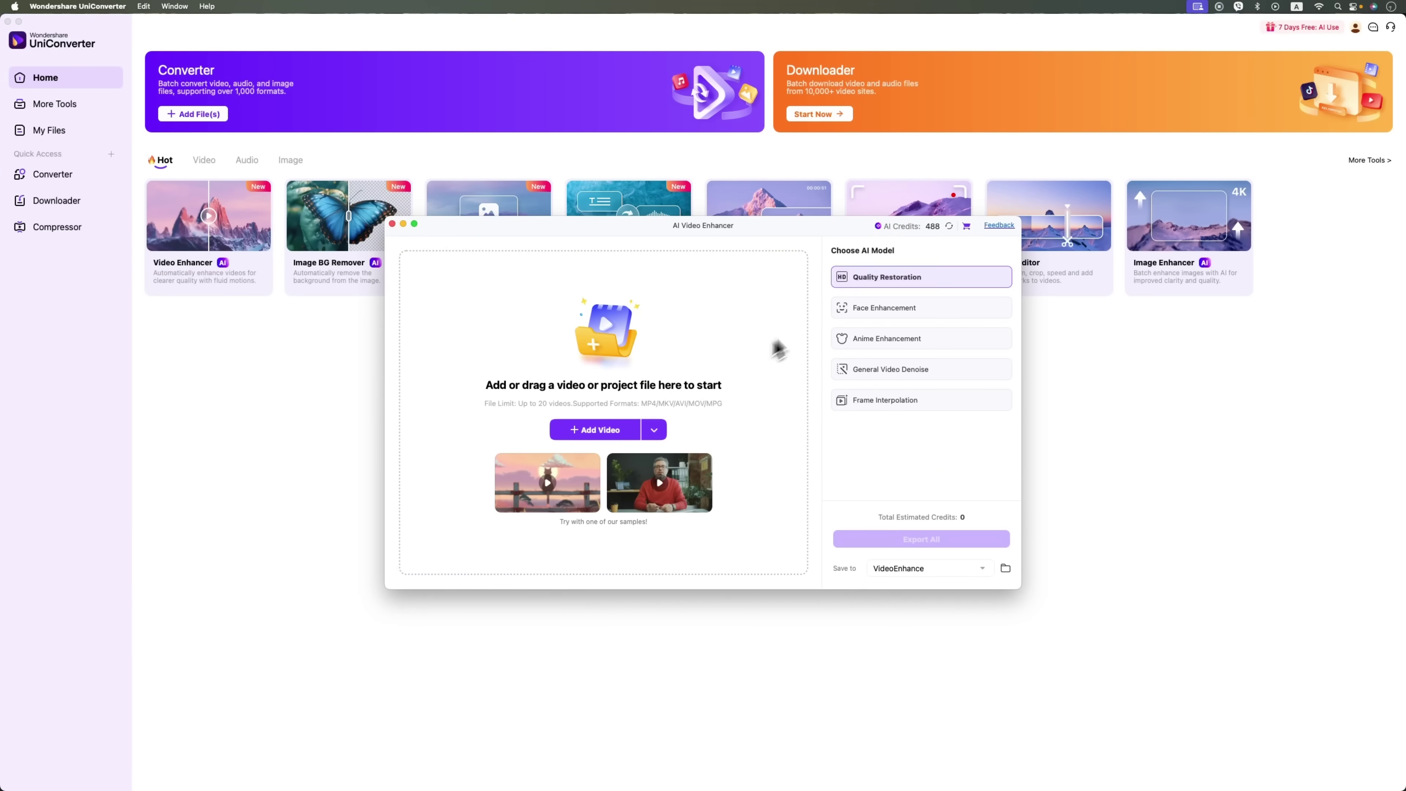
Step: Re-add the first sample mp4 from Finder to the enhancer's drop zone
mouse_move(896, 280)
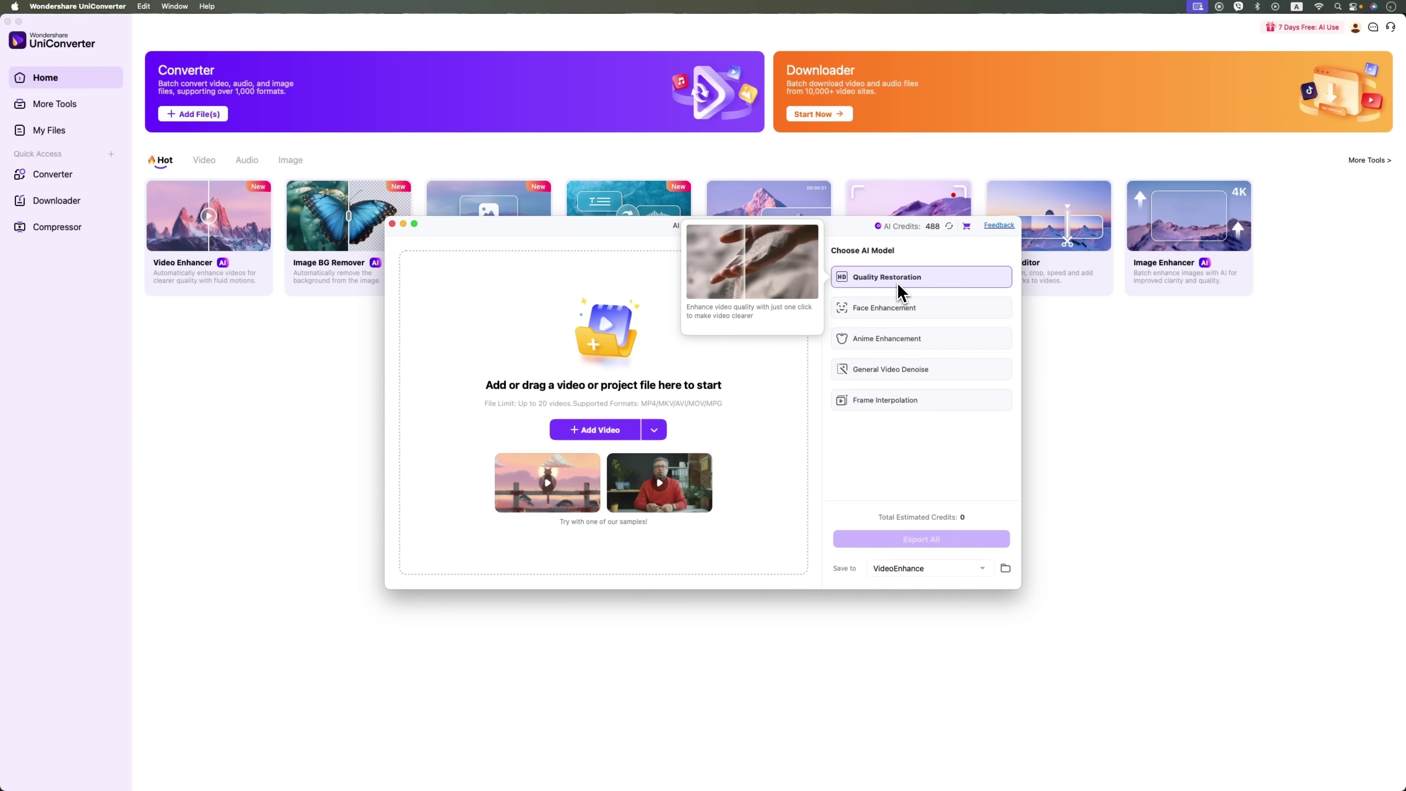
key(super+Tab)
drag(618, 331, 635, 565)
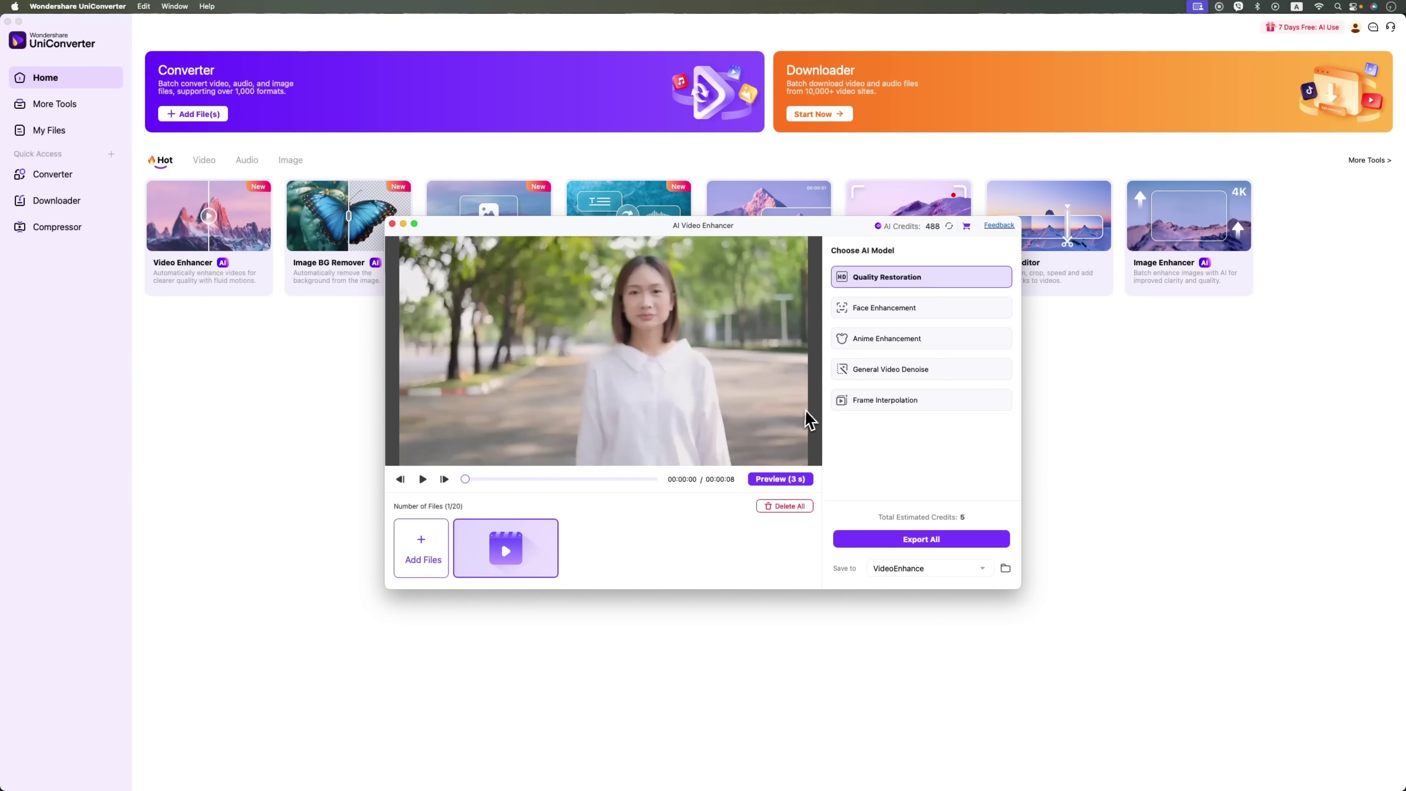
Step: Start a Face Enhancement (Original mode) export of the re-added clip
click(888, 309)
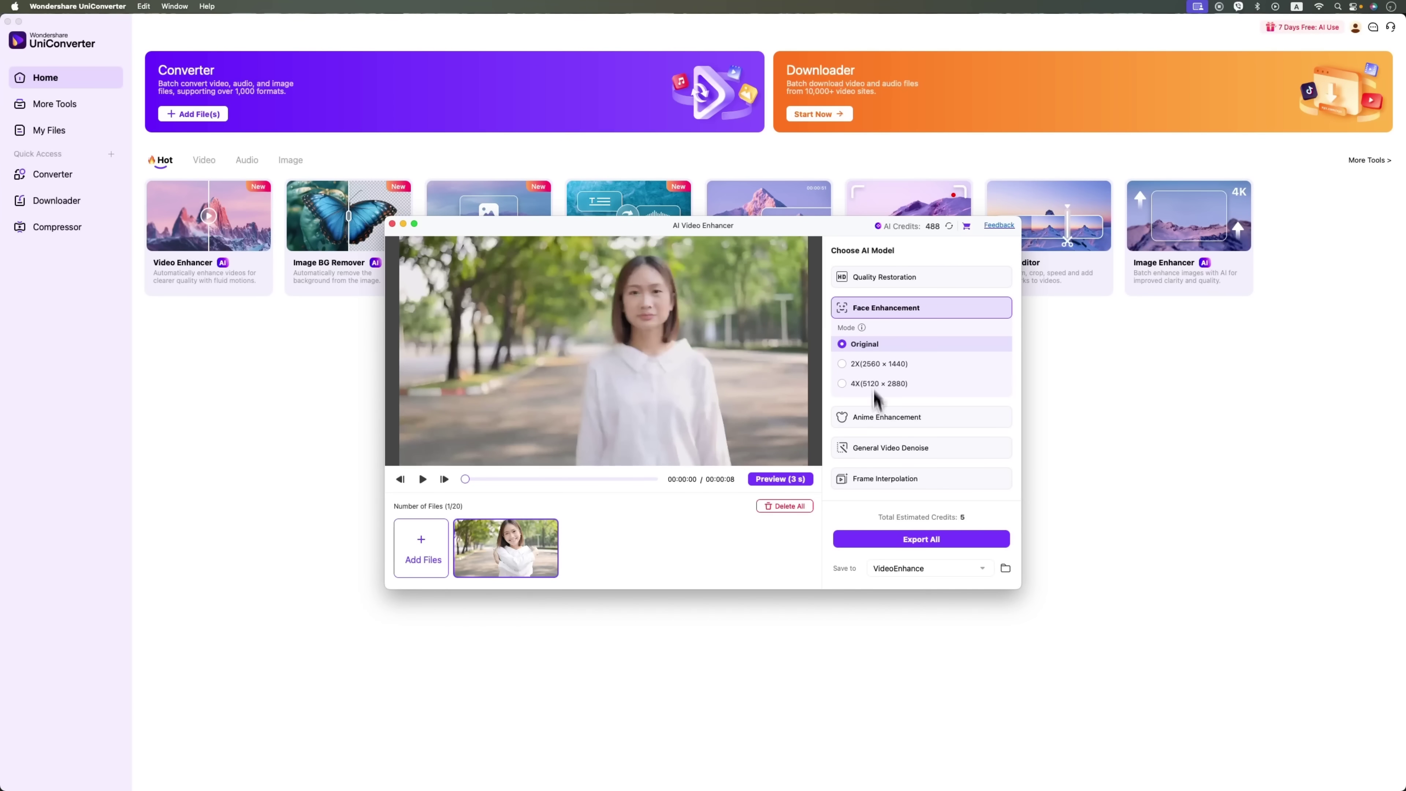
click(903, 543)
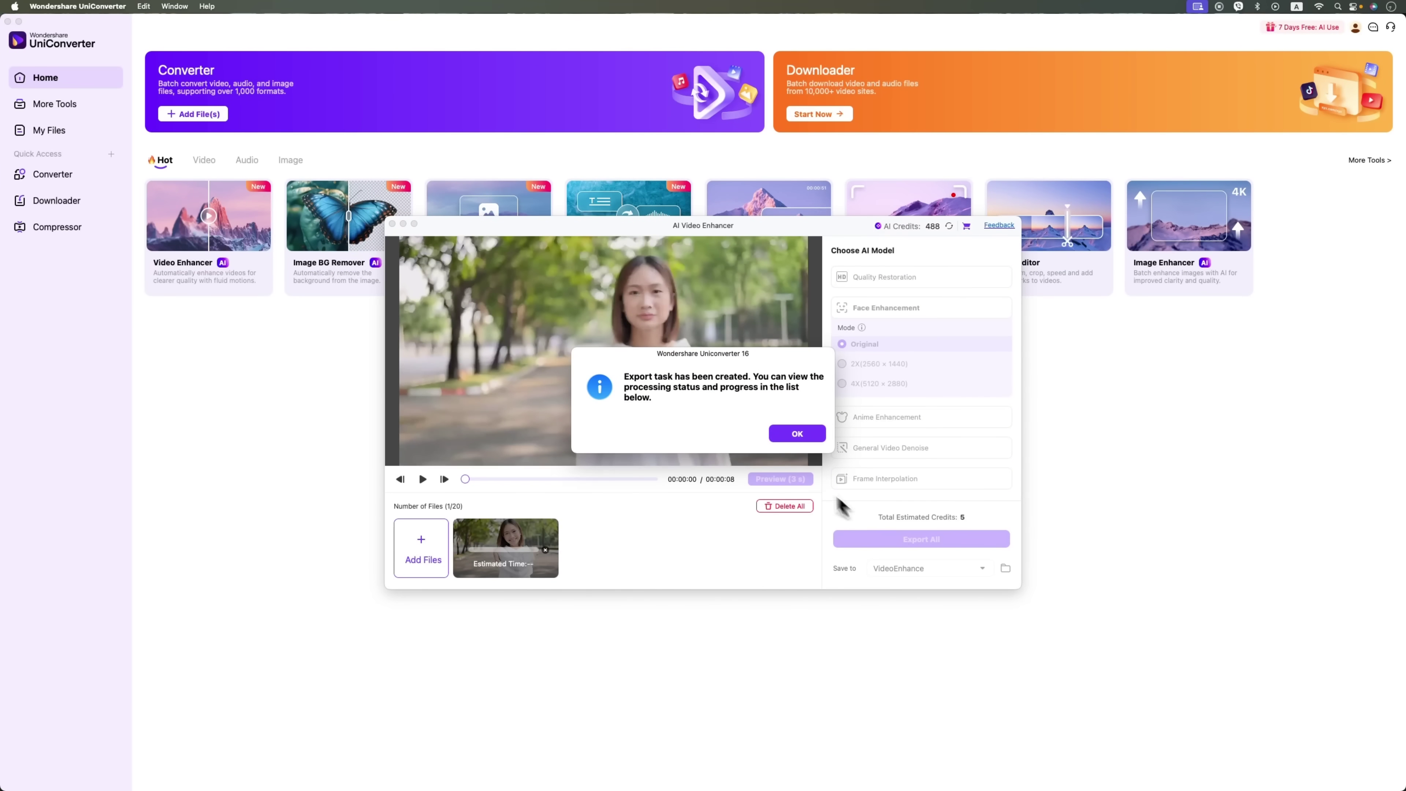
click(797, 433)
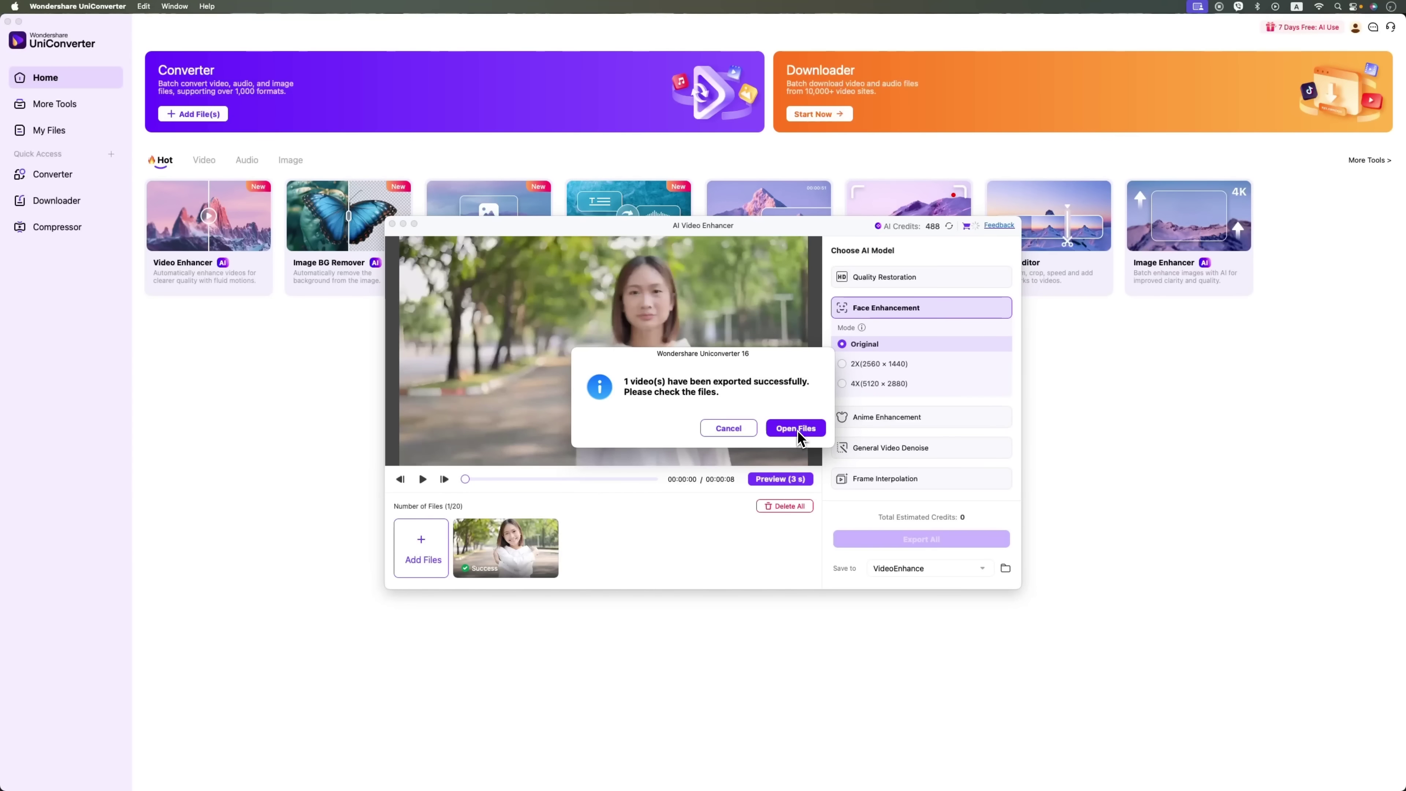
click(797, 431)
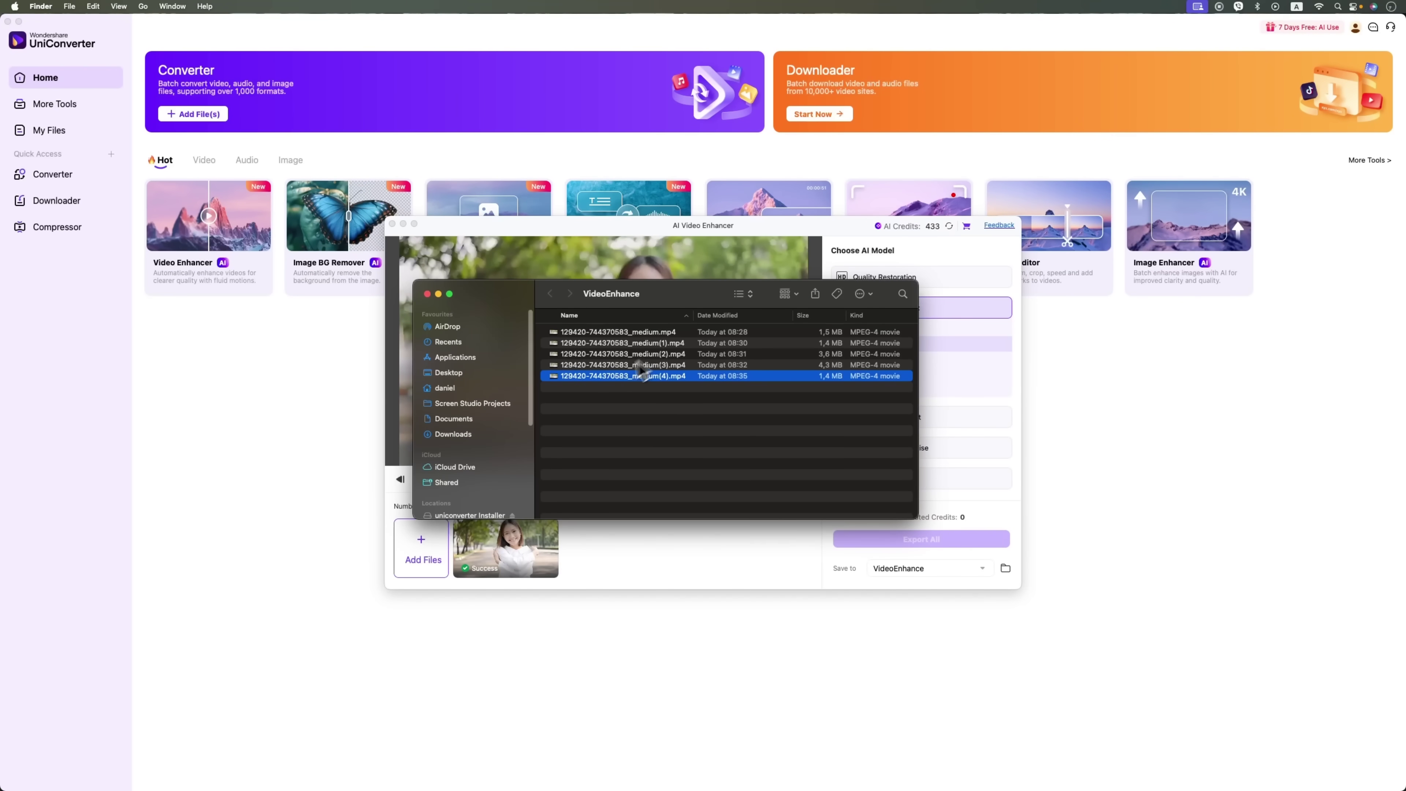
double_click(654, 378)
click(699, 461)
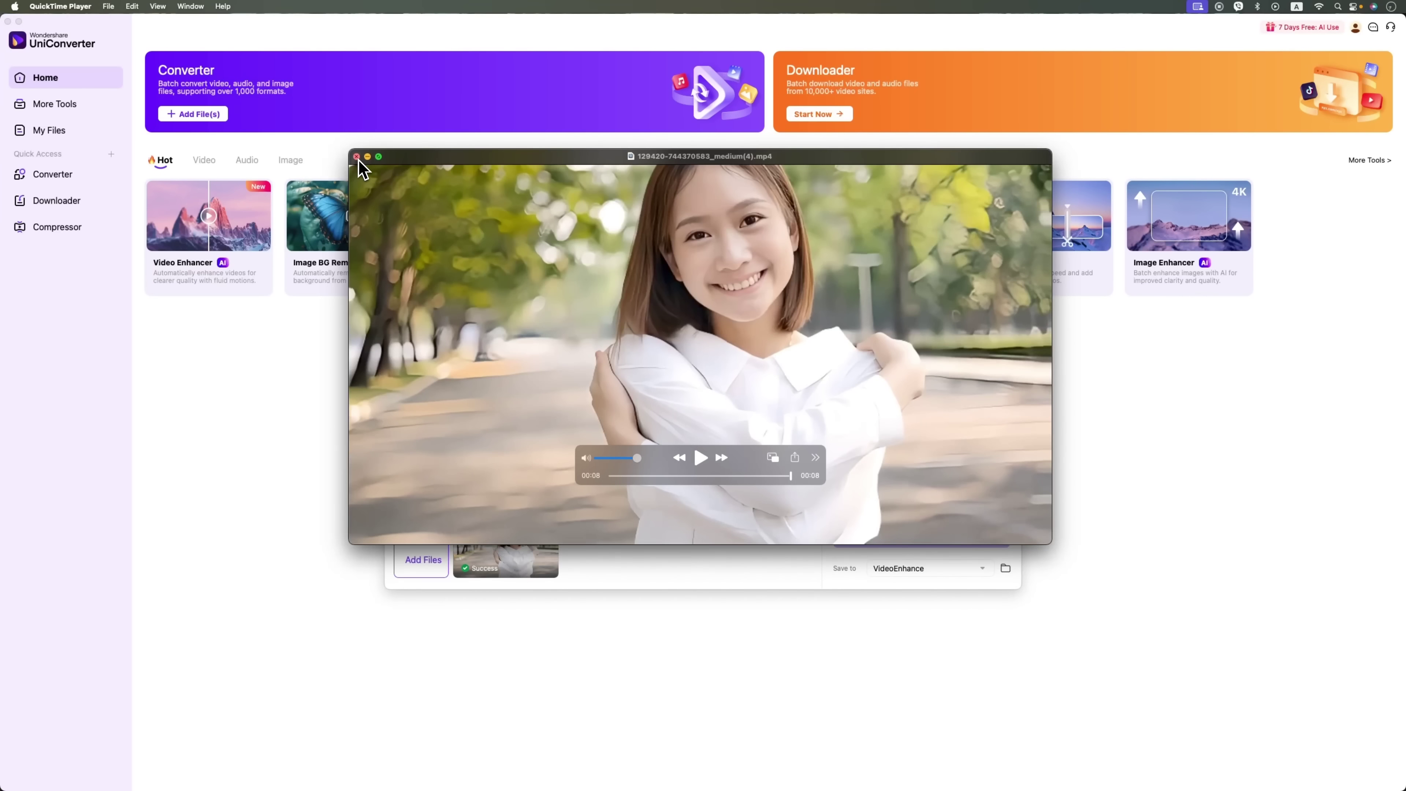
click(55, 36)
click(818, 241)
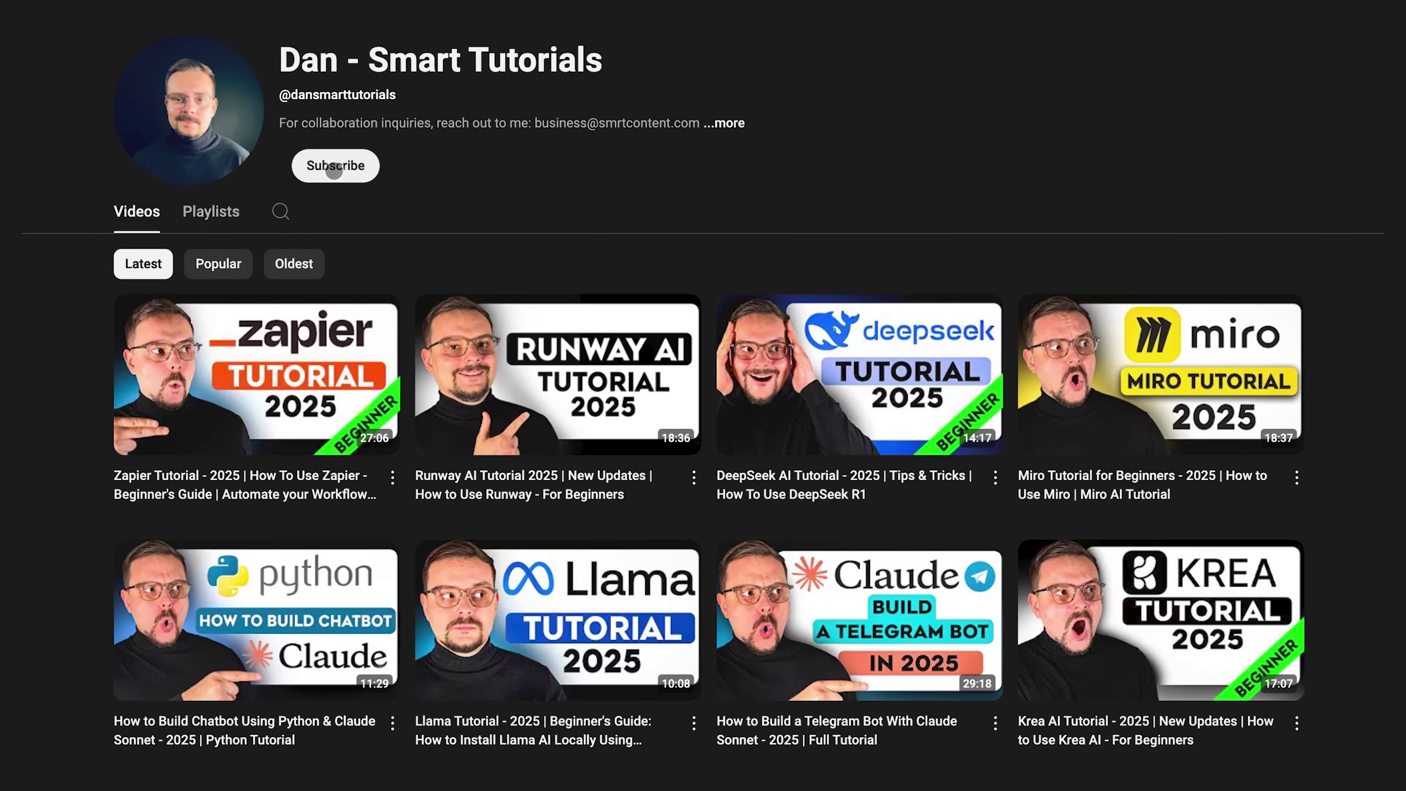
Step: Subscribe to the tutorial channel and set its bell notifications to All
click(333, 166)
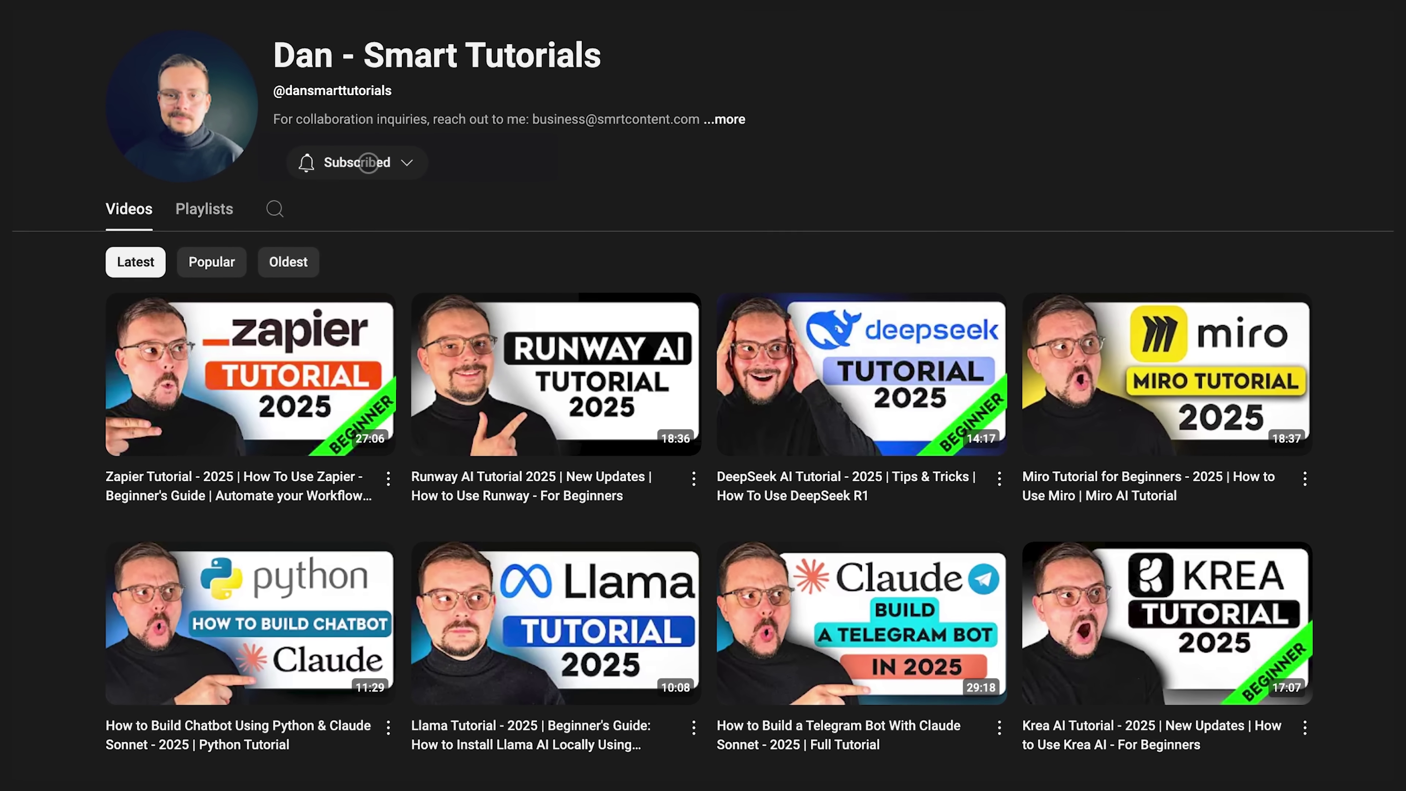
click(412, 170)
click(323, 197)
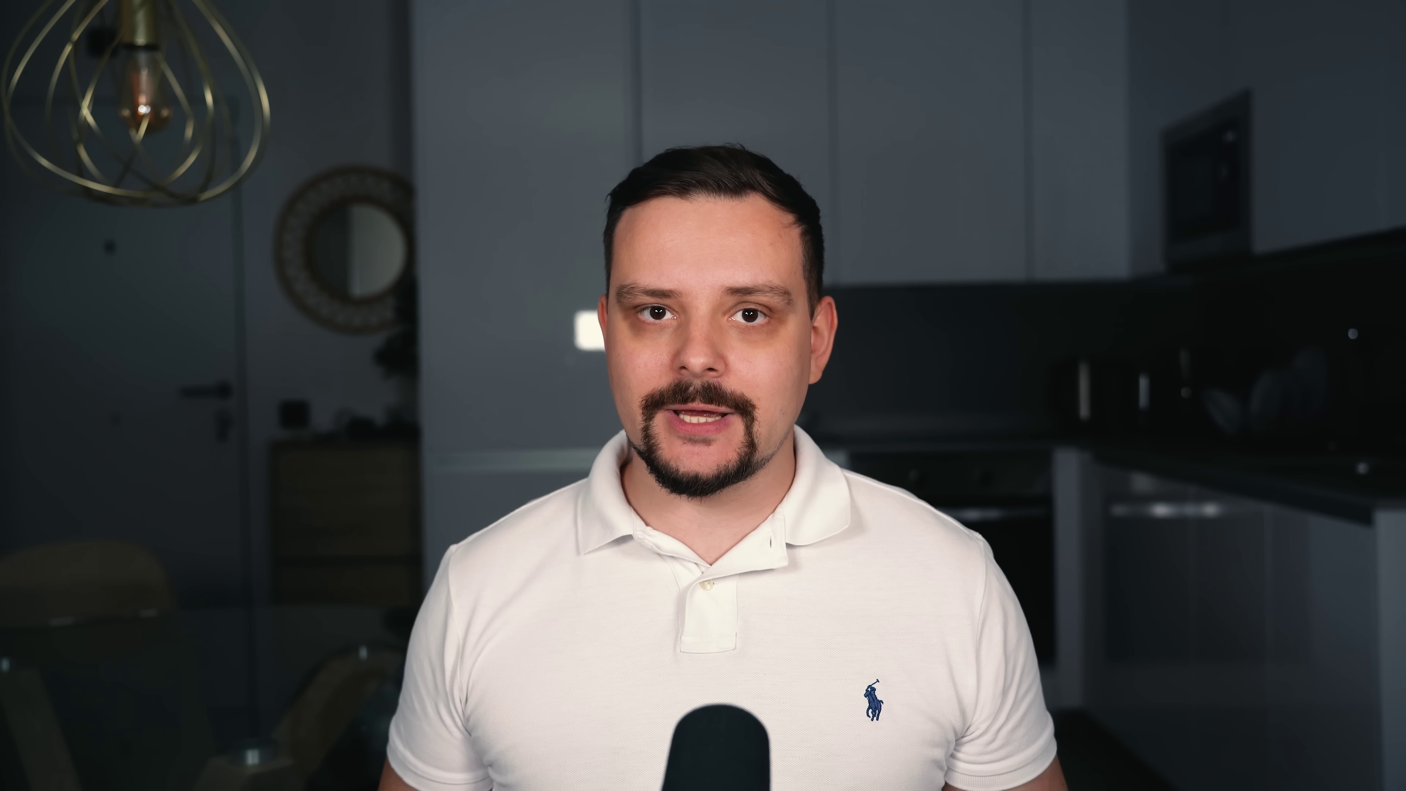